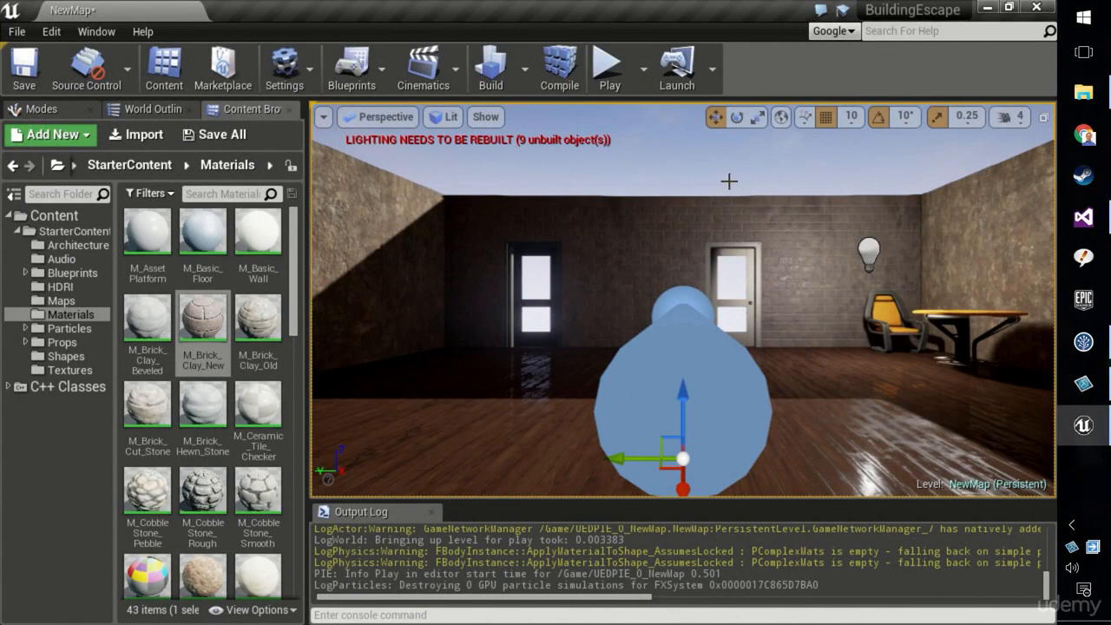
# Select the SM_GlassWindow slab and scale it slightly along its vertical axis
pyautogui.click(728, 181)
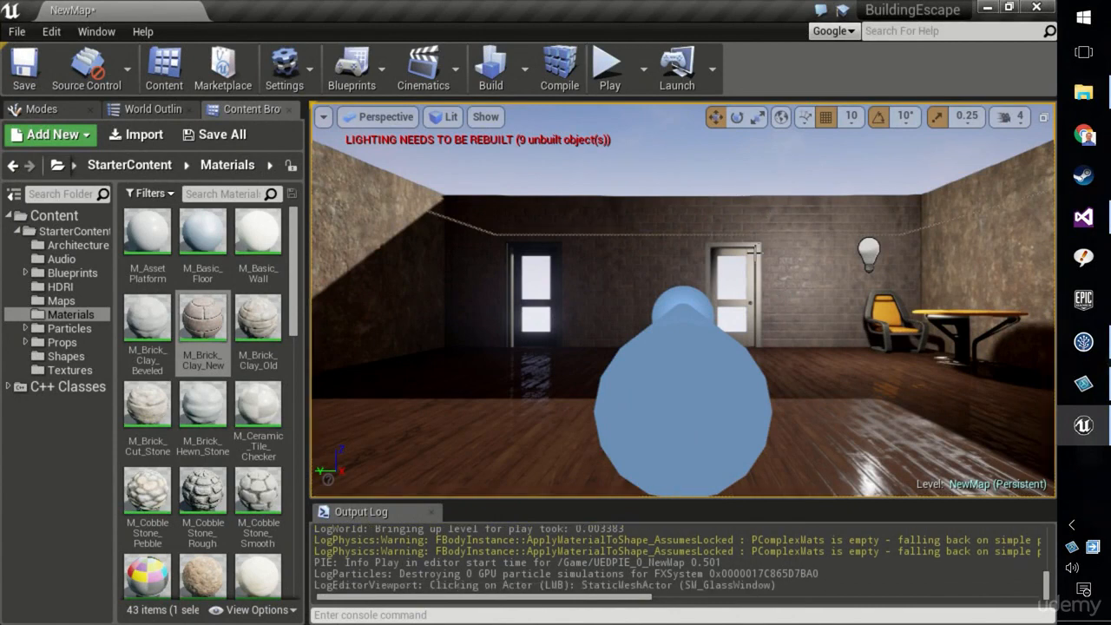
pyautogui.moveTo(744, 270); pyautogui.dragTo(760, 233, button='right')
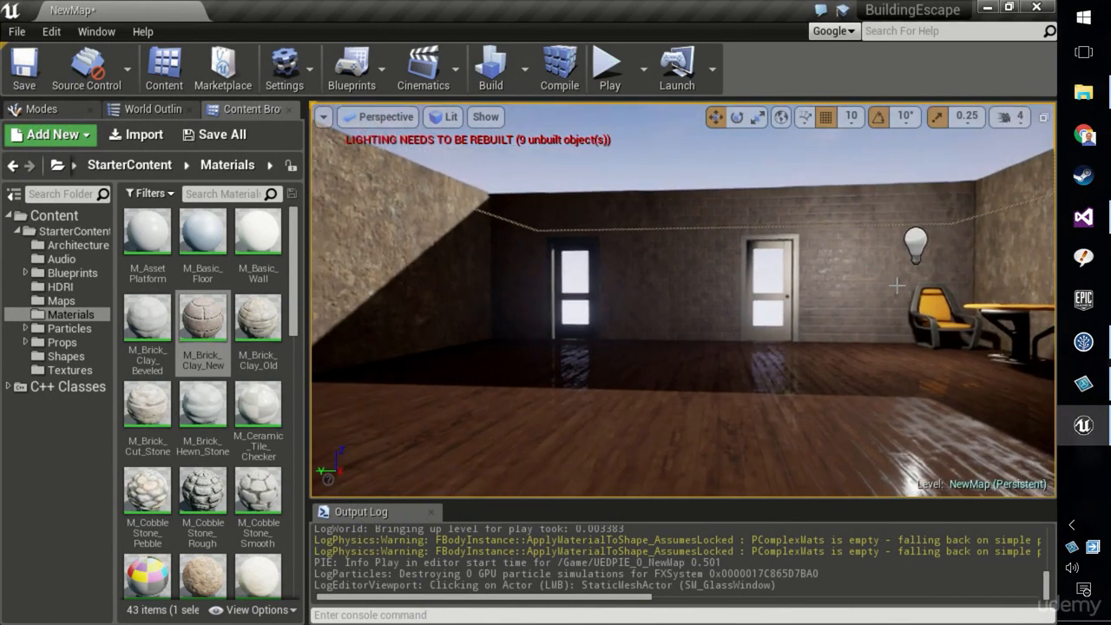
pyautogui.moveTo(896, 286); pyautogui.dragTo(876, 266, button='right')
pyautogui.moveTo(741, 285); pyautogui.dragTo(549, 314, button='right')
pyautogui.press('w')
pyautogui.press('s')
pyautogui.press('e')
pyautogui.press('s')
pyautogui.press('d')
pyautogui.press('s')
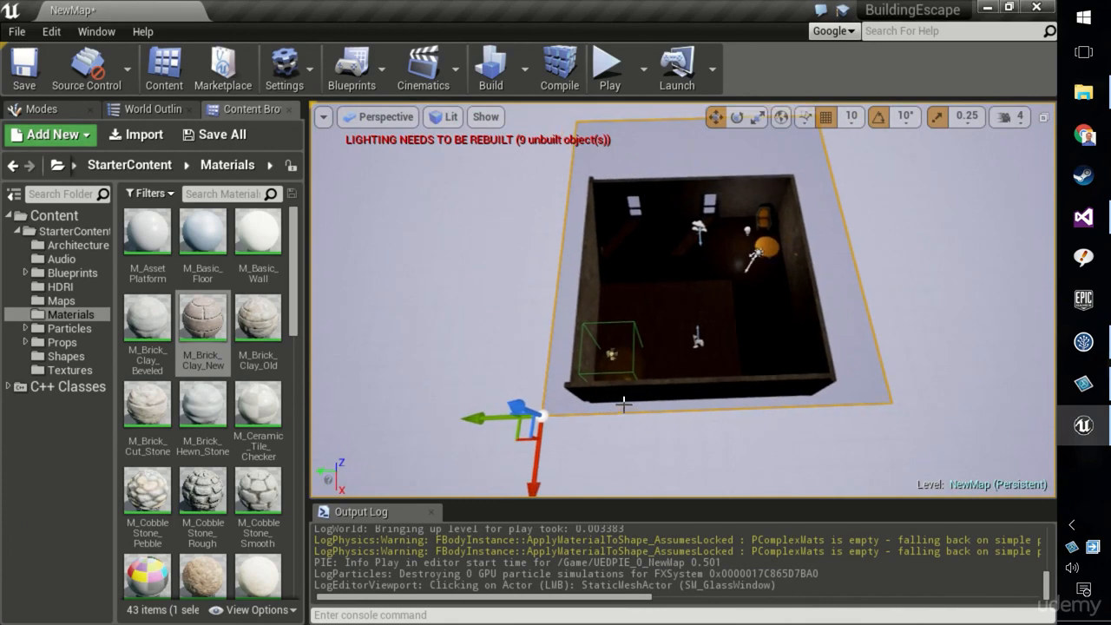
pyautogui.click(144, 108)
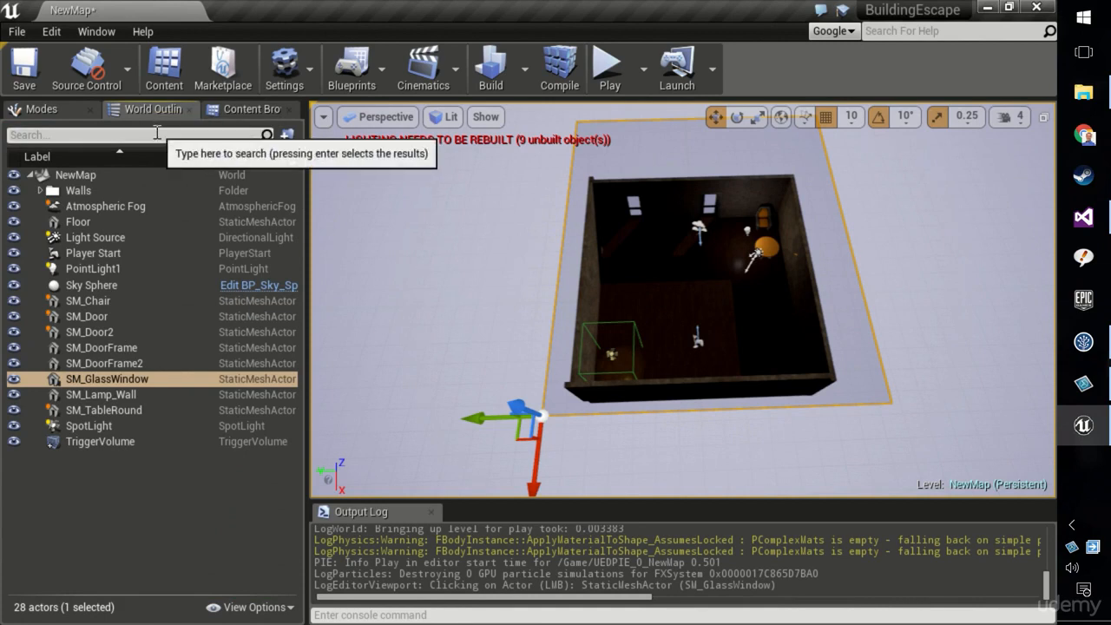
pyautogui.press('e')
pyautogui.press('r')
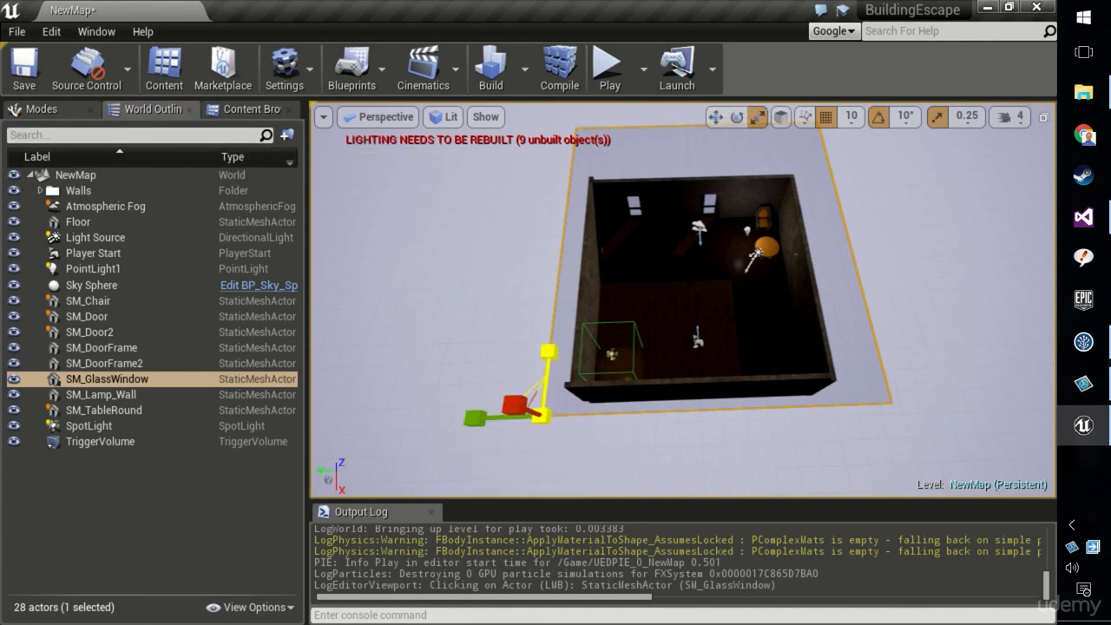
pyautogui.moveTo(548, 351); pyautogui.dragTo(547, 357)
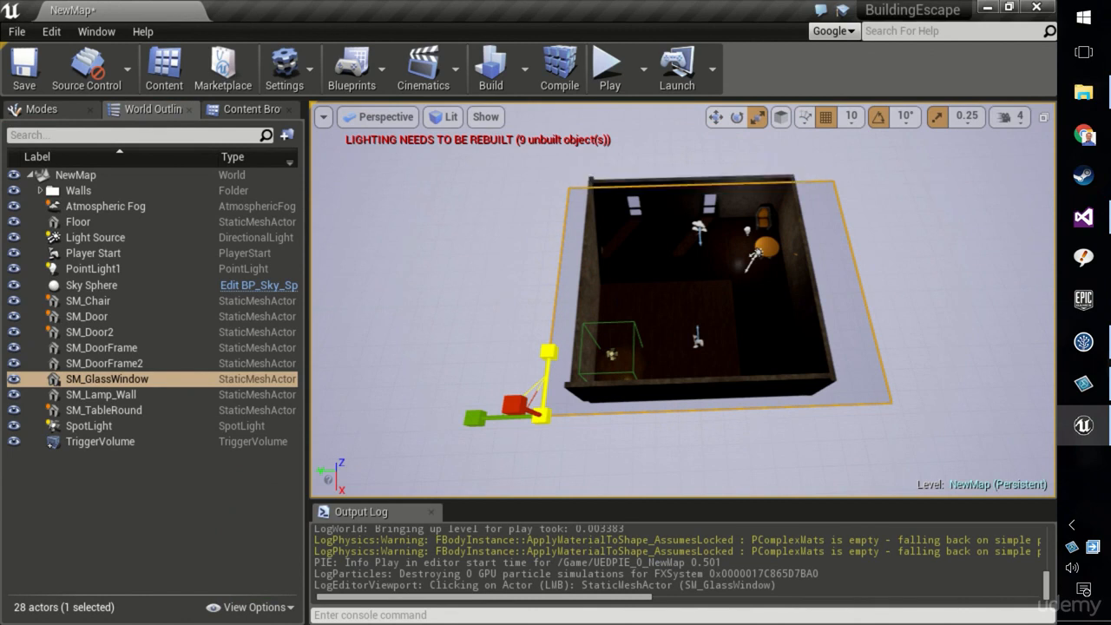
# Move the slab slightly along its X axis
pyautogui.press('e')
pyautogui.press('w')
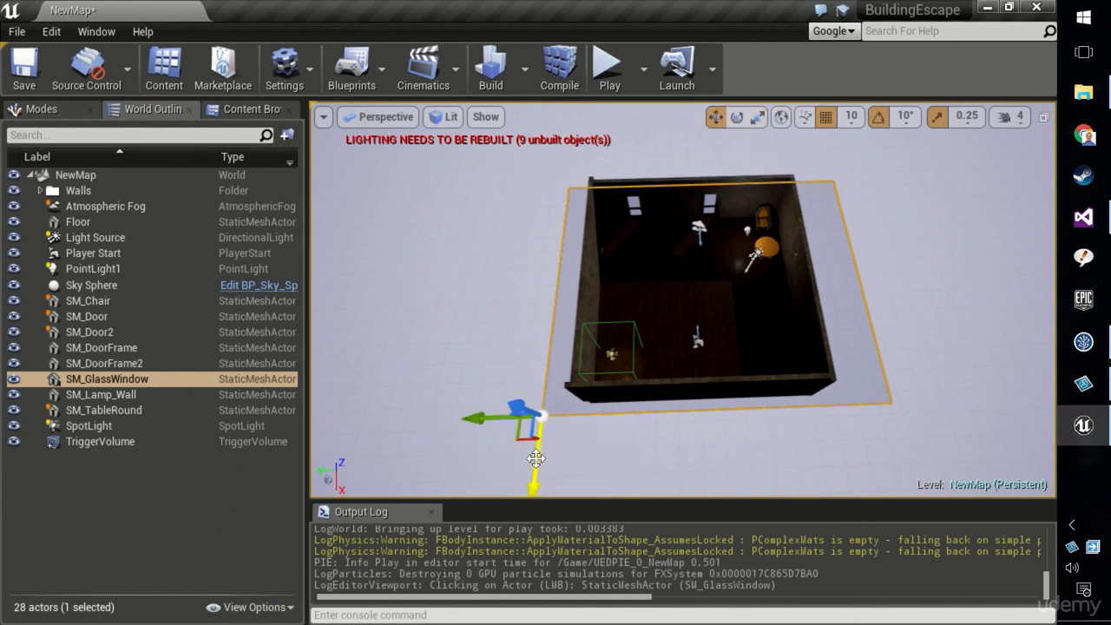
pyautogui.moveTo(536, 458); pyautogui.dragTo(542, 435)
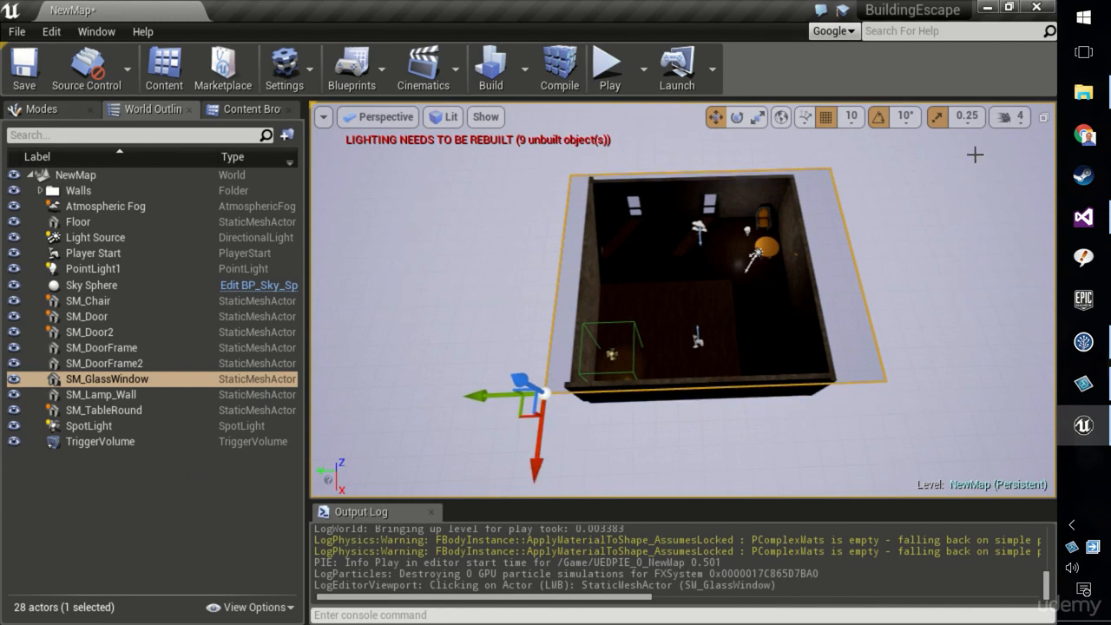
# Switch to a maximized Top view and move the slab to line up with the room's outline
pyautogui.click(1043, 116)
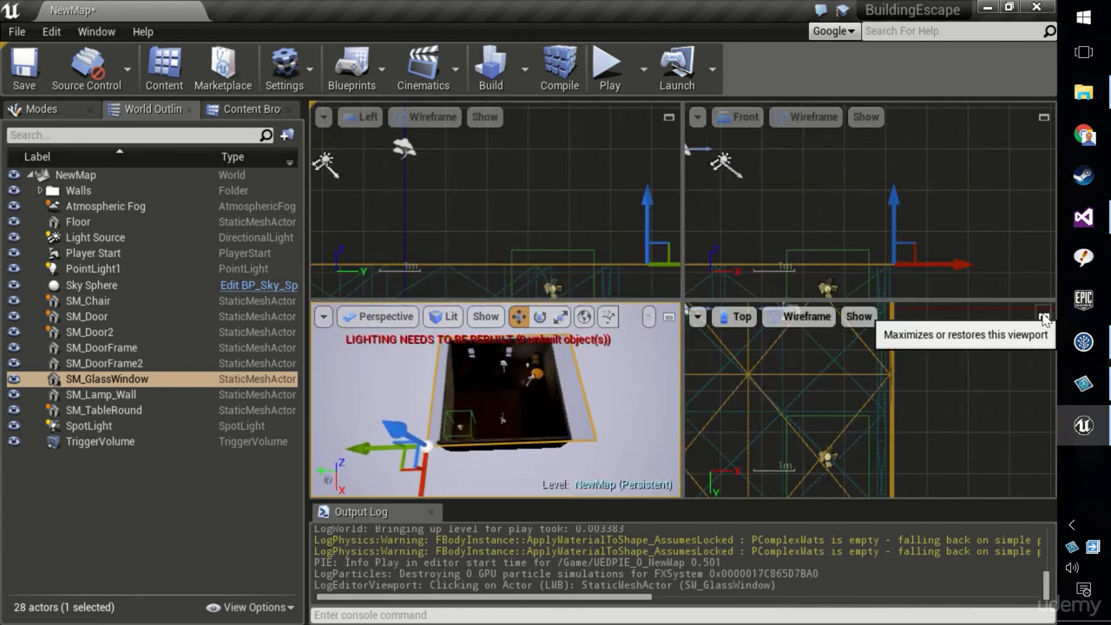
pyautogui.click(669, 316)
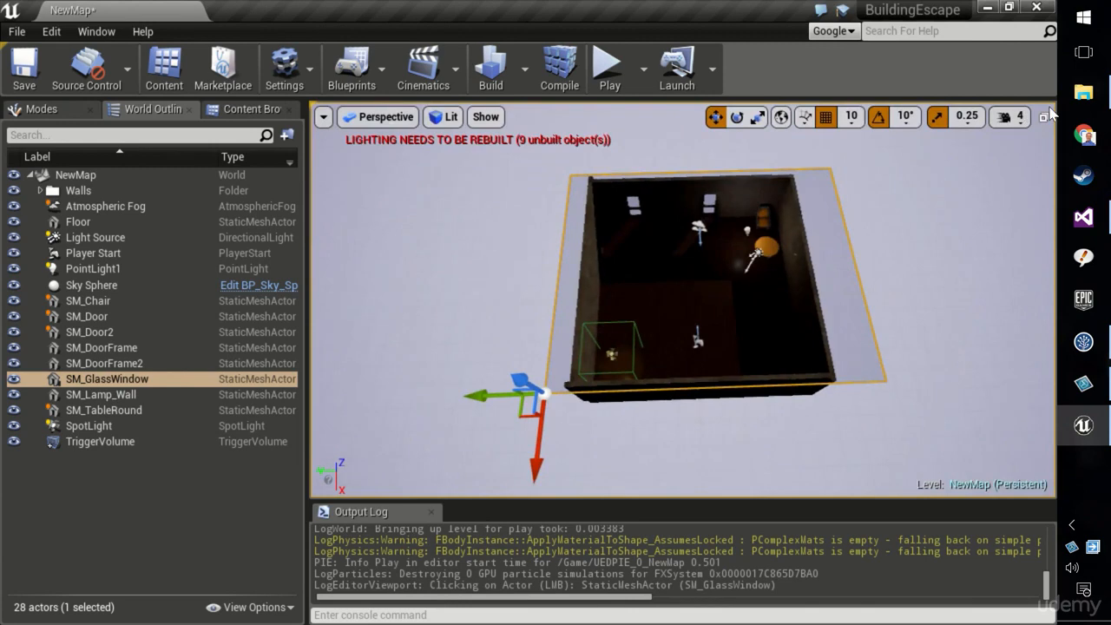
pyautogui.click(1043, 117)
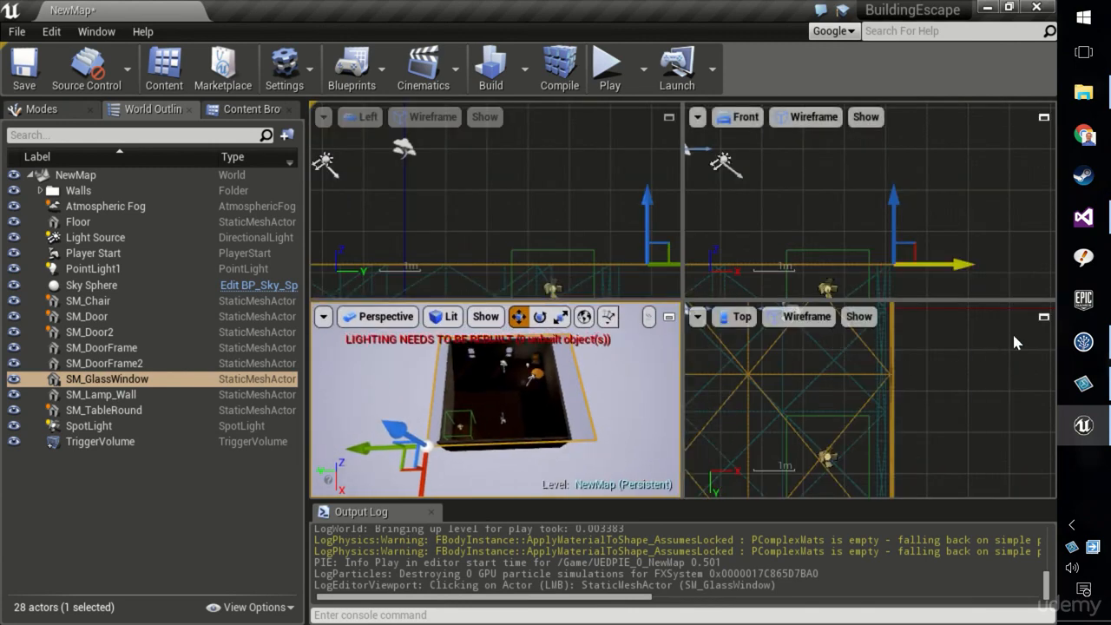
pyautogui.click(1044, 317)
pyautogui.scroll(-5, 812, 326)
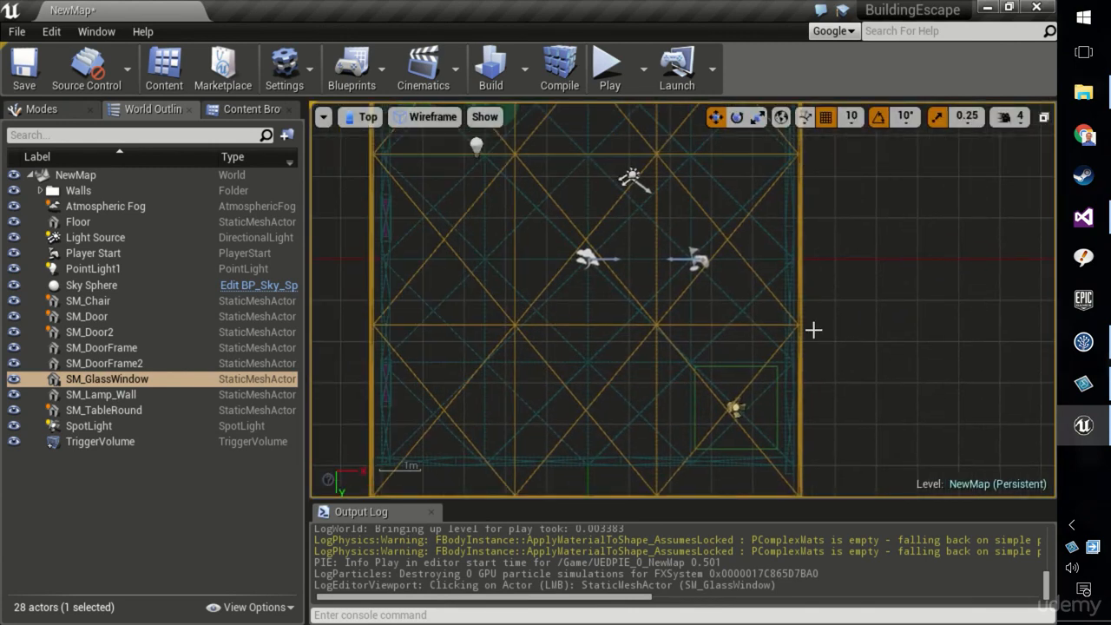
pyautogui.moveTo(823, 318); pyautogui.dragTo(809, 346, button='right')
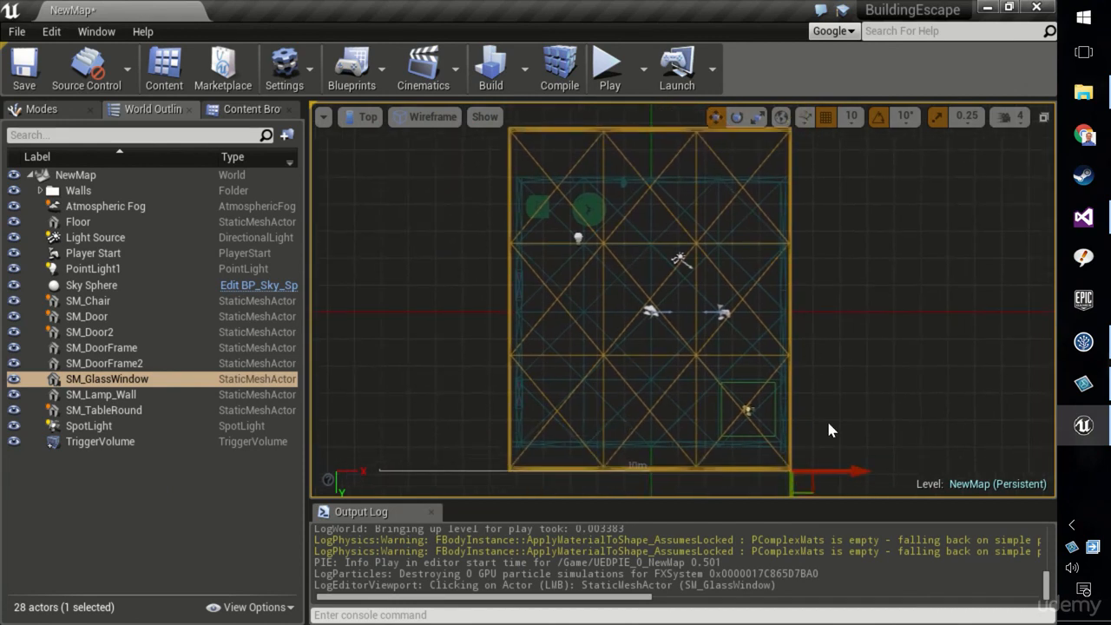
pyautogui.moveTo(826, 434); pyautogui.dragTo(823, 407, button='right')
pyautogui.moveTo(807, 451)
pyautogui.mouseDown()
pyautogui.moveTo(796, 436)
pyautogui.moveTo(815, 461)
pyautogui.moveTo(792, 413)
pyautogui.moveTo(811, 434)
pyautogui.moveTo(803, 429)
pyautogui.mouseUp()
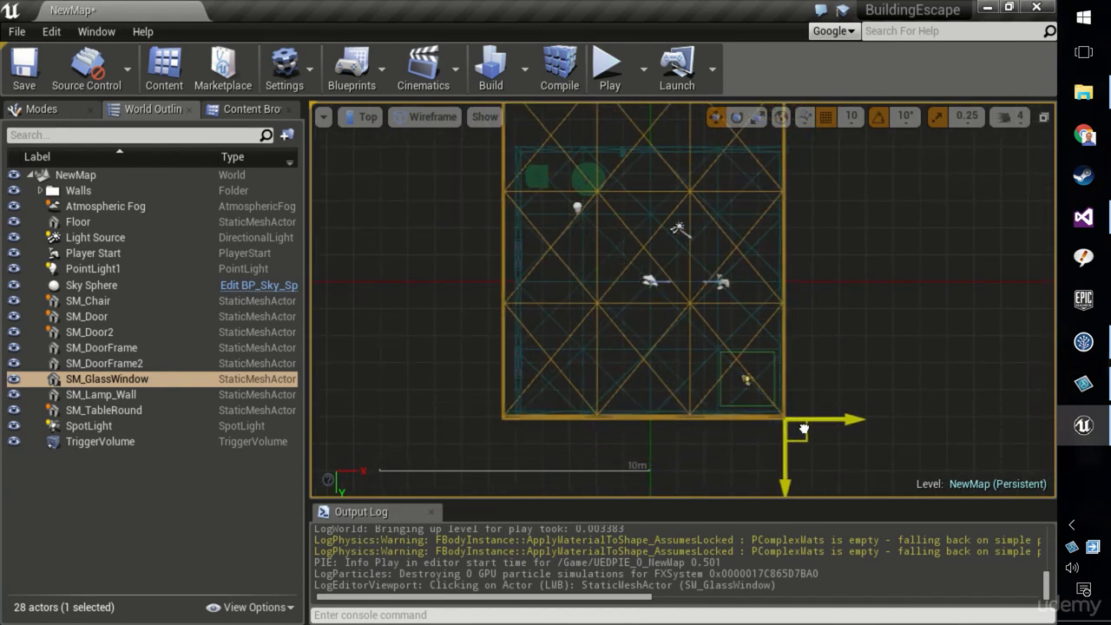
# Scale the slab along its Y axis to fit the room's depth
pyautogui.press('e')
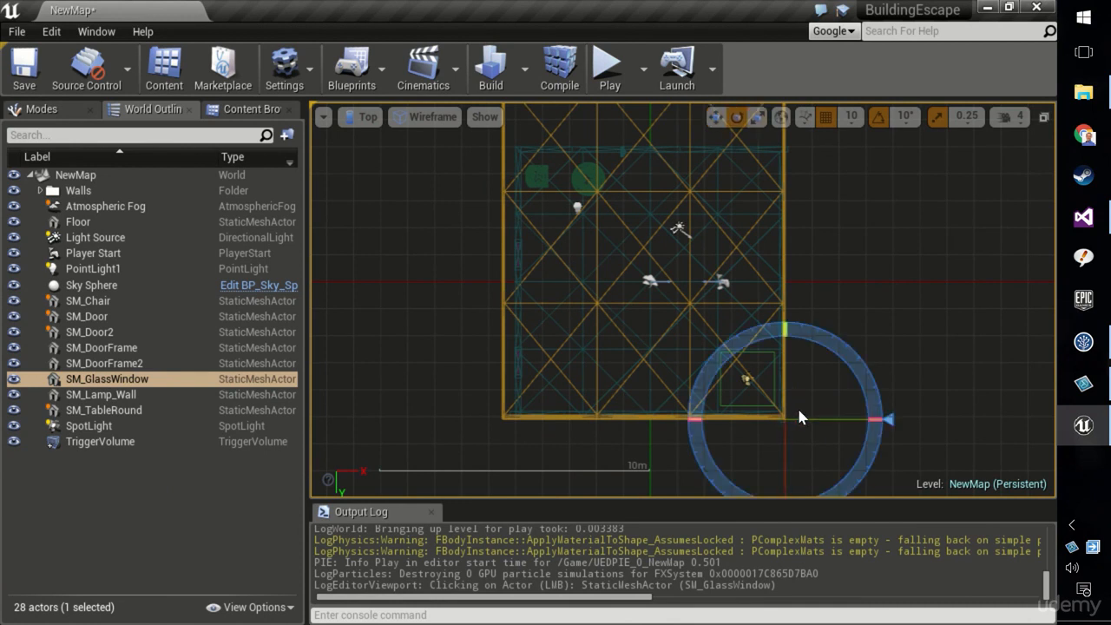
pyautogui.press('w')
pyautogui.moveTo(809, 428); pyautogui.dragTo(816, 403, button='right')
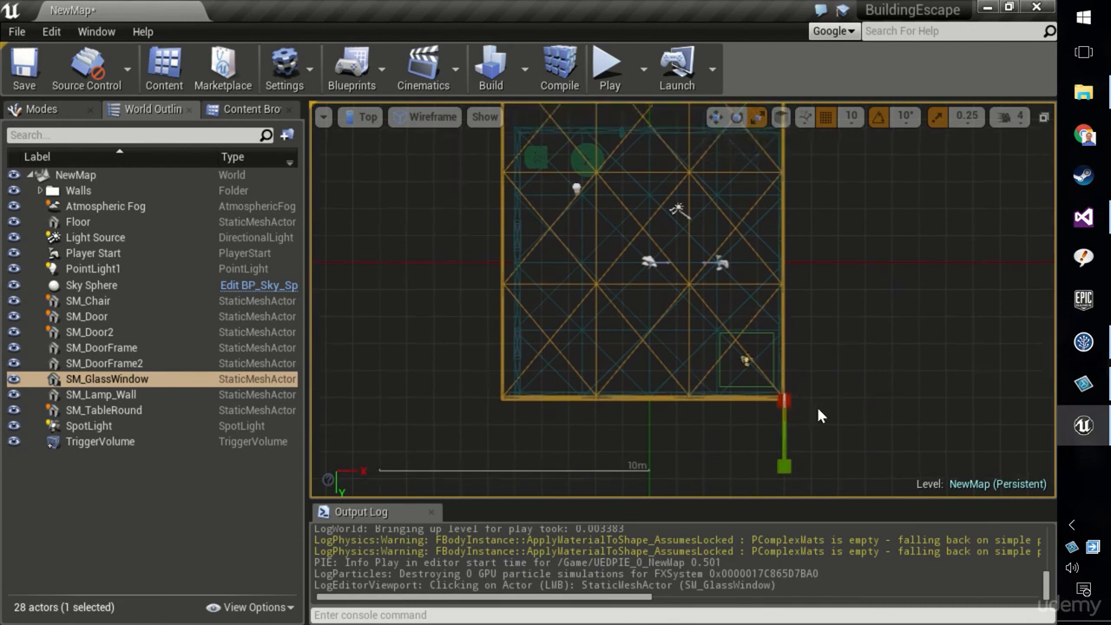
pyautogui.moveTo(784, 466); pyautogui.dragTo(784, 425)
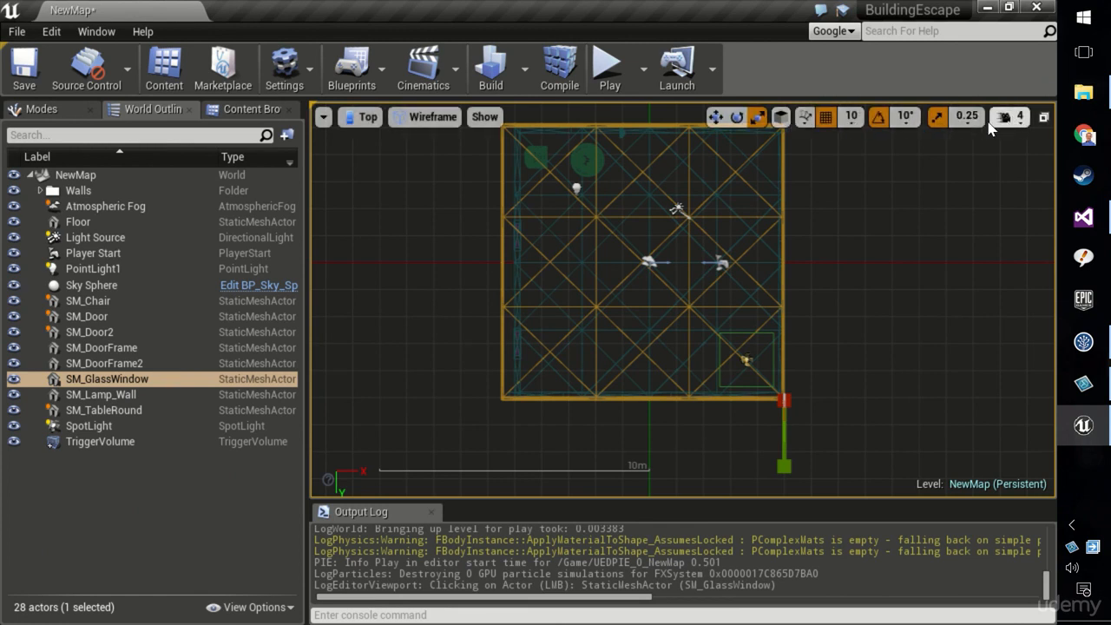
# Nudge the slab sideways so its edge aligns with the room's wall
pyautogui.press('e')
pyautogui.press('w')
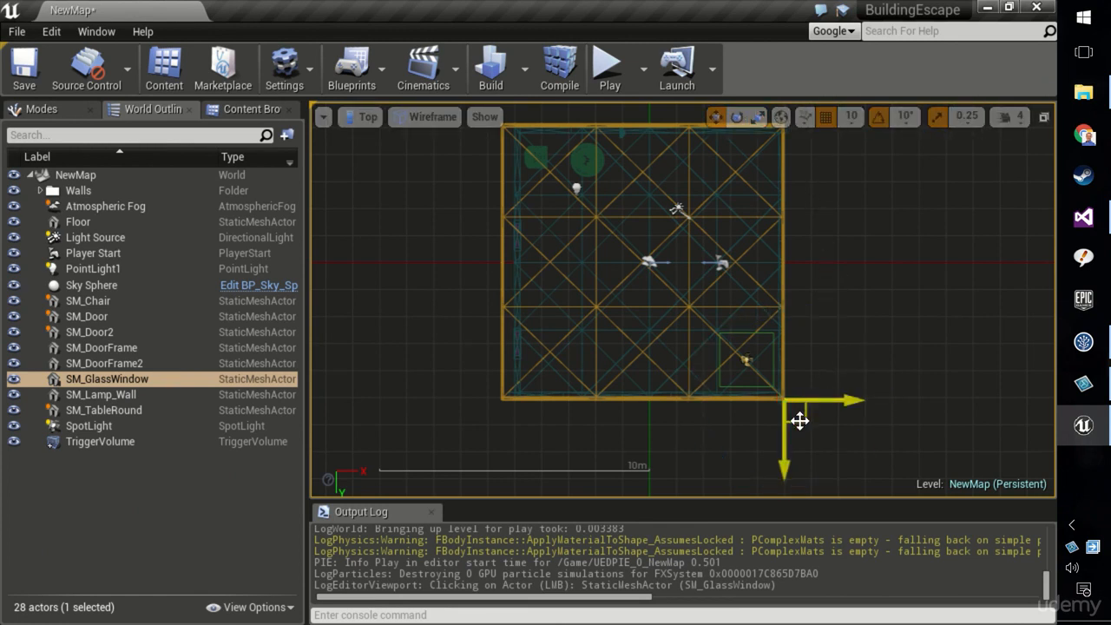
pyautogui.moveTo(800, 420)
pyautogui.mouseDown()
pyautogui.moveTo(824, 414)
pyautogui.moveTo(807, 414)
pyautogui.mouseUp()
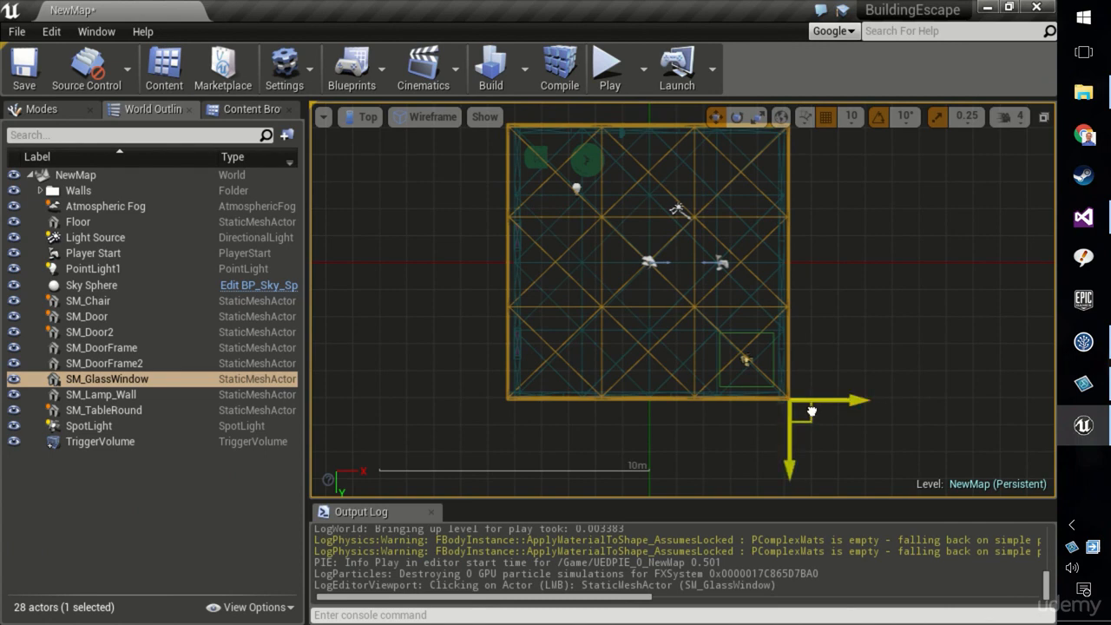
# Return to the single Perspective viewport and inspect the repositioned slab over the room
pyautogui.click(1043, 116)
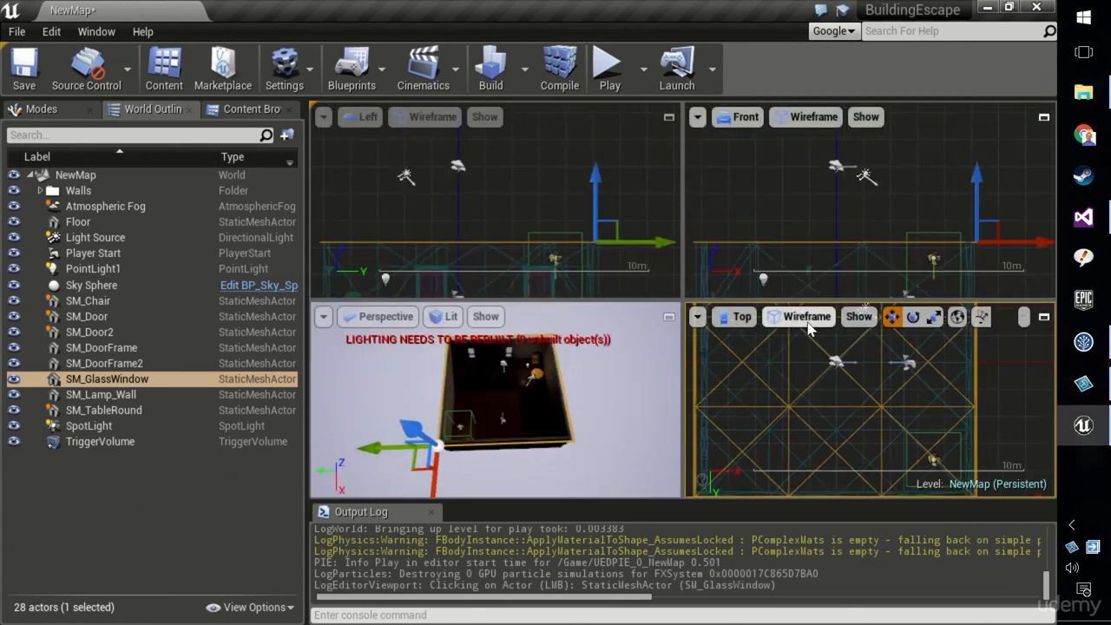
pyautogui.click(668, 317)
pyautogui.scroll(4, 716, 336)
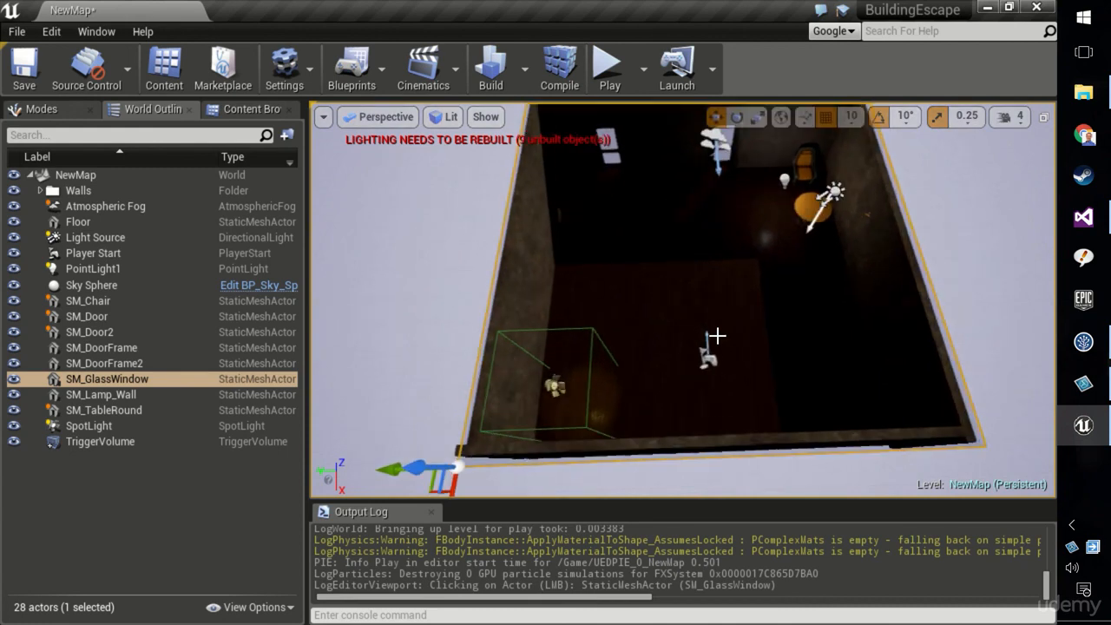
pyautogui.moveTo(717, 336); pyautogui.dragTo(819, 304, button='right')
pyautogui.press('d')
pyautogui.click(587, 256)
pyautogui.moveTo(749, 294); pyautogui.dragTo(777, 347, button='right')
pyautogui.press('s')
pyautogui.moveTo(635, 364)
pyautogui.mouseDown(button='right')
pyautogui.moveTo(655, 317)
pyautogui.moveTo(631, 326)
pyautogui.moveTo(635, 364)
pyautogui.mouseUp(button='right')
pyautogui.press('s')
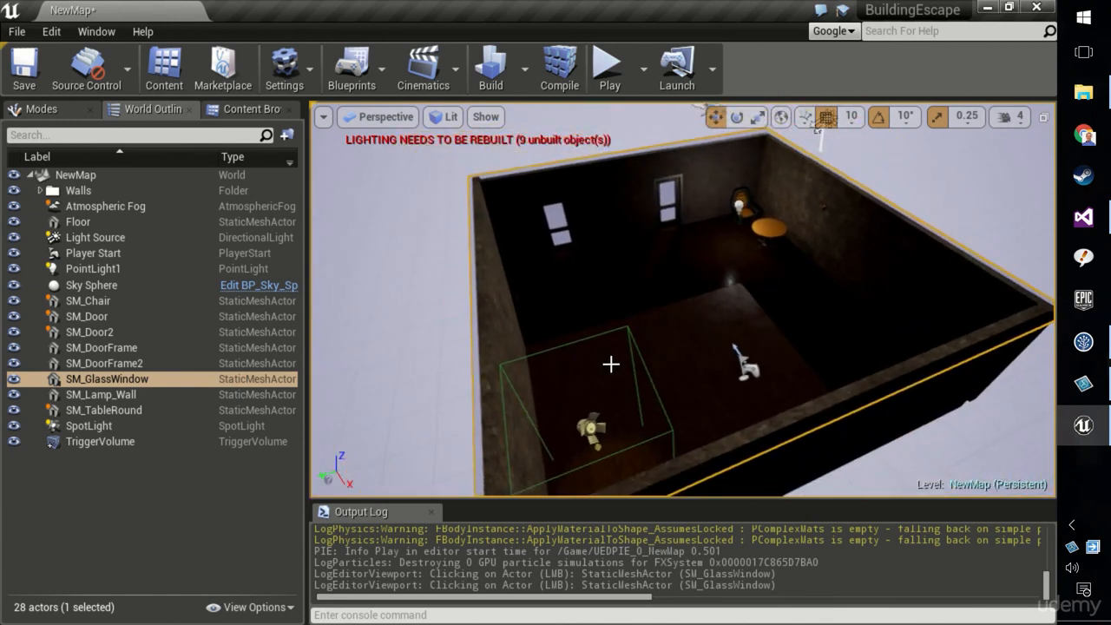
pyautogui.click(671, 232)
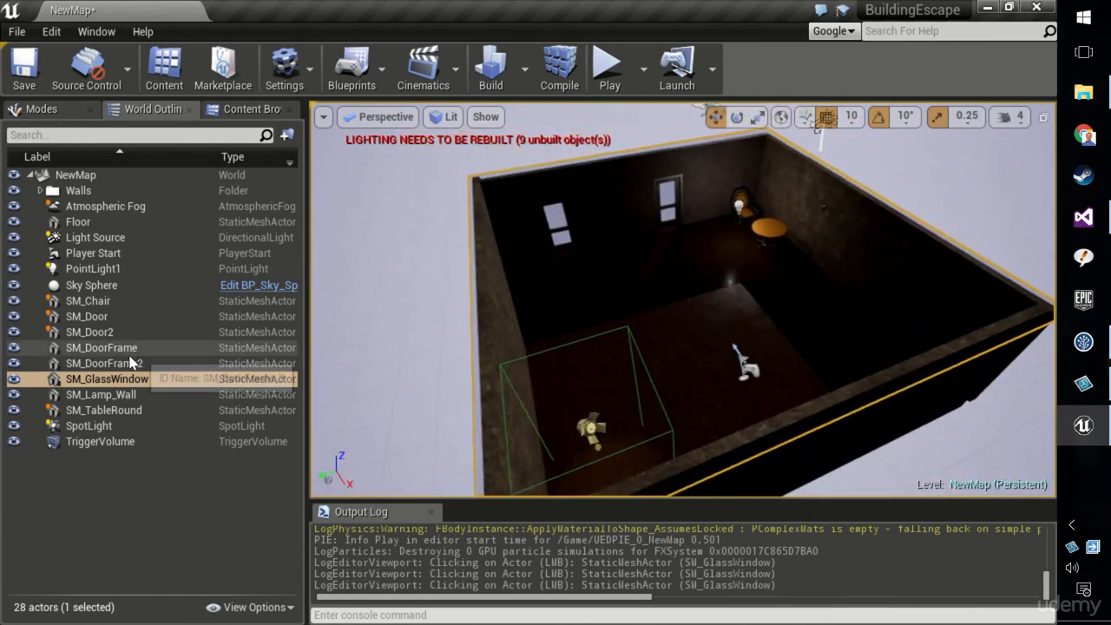
# Select SM_GlassWindow in the World Outliner and open a Details panel for it
pyautogui.click(224, 381)
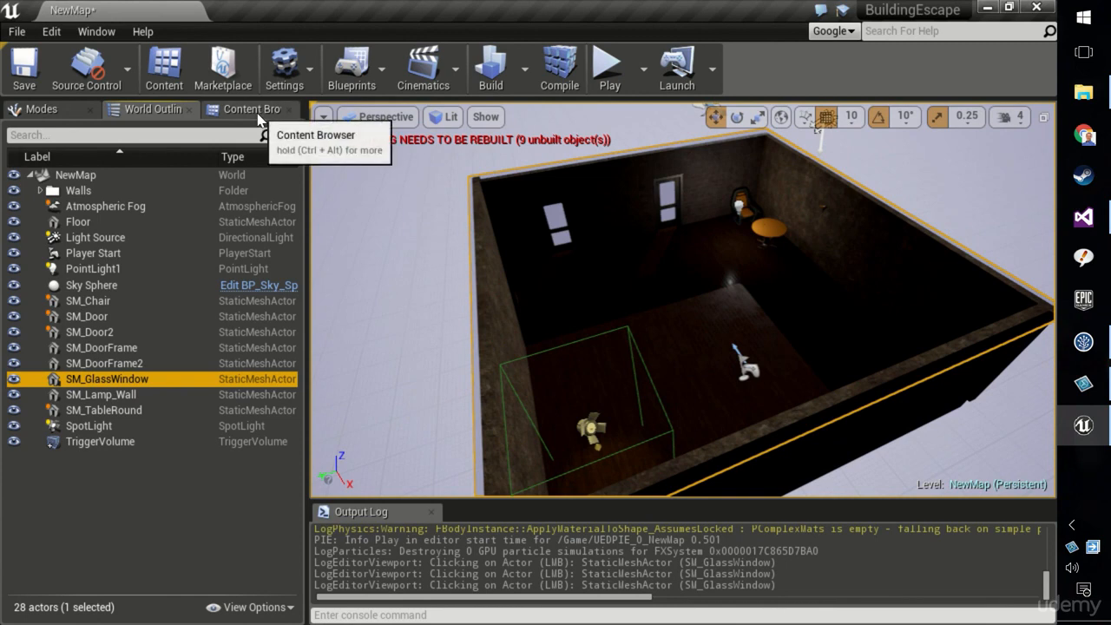
pyautogui.click(96, 31)
pyautogui.moveTo(113, 62)
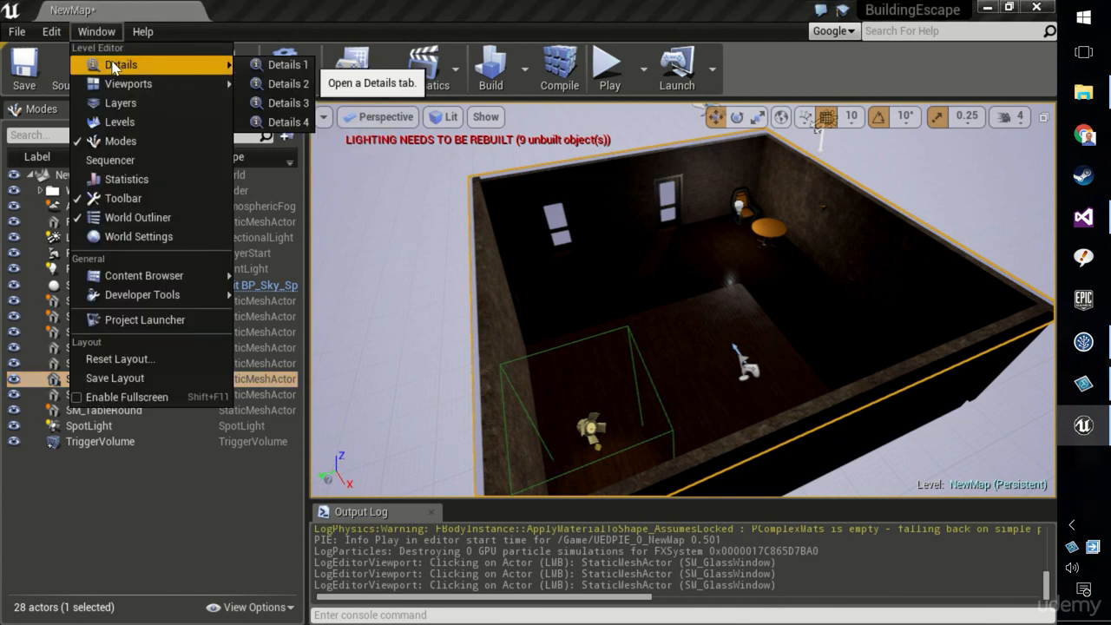
pyautogui.click(292, 65)
pyautogui.scroll(-3, 258, 345)
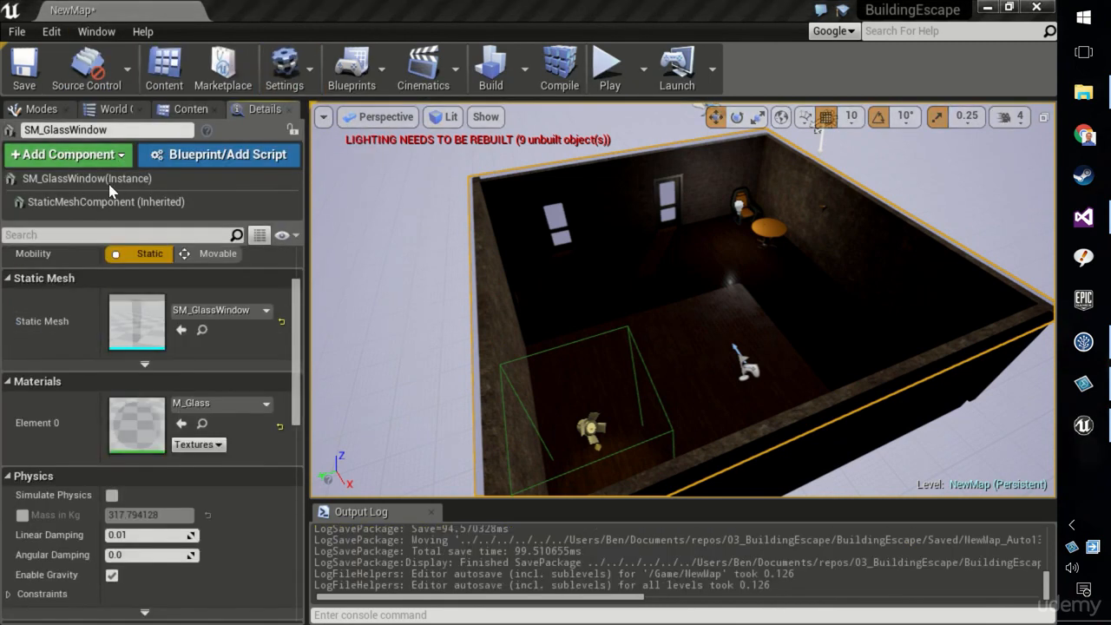
# Replace the slab's Element 0 material with M_Tech_Hex_Tile_Pulse, enlarging the picker thumbnails to browse
pyautogui.click(157, 180)
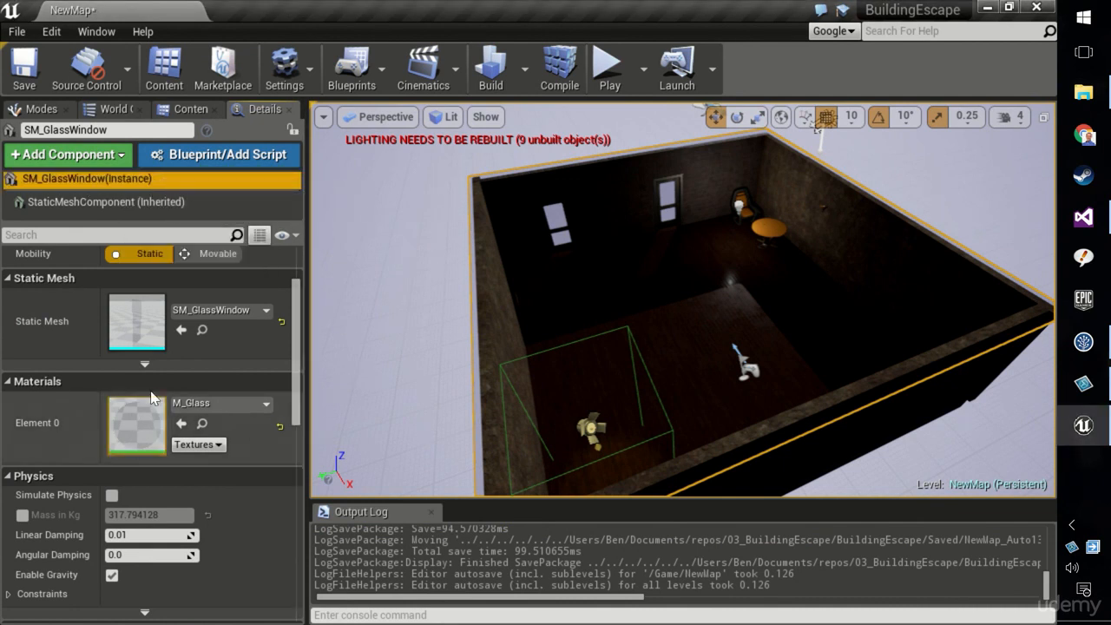
pyautogui.click(222, 406)
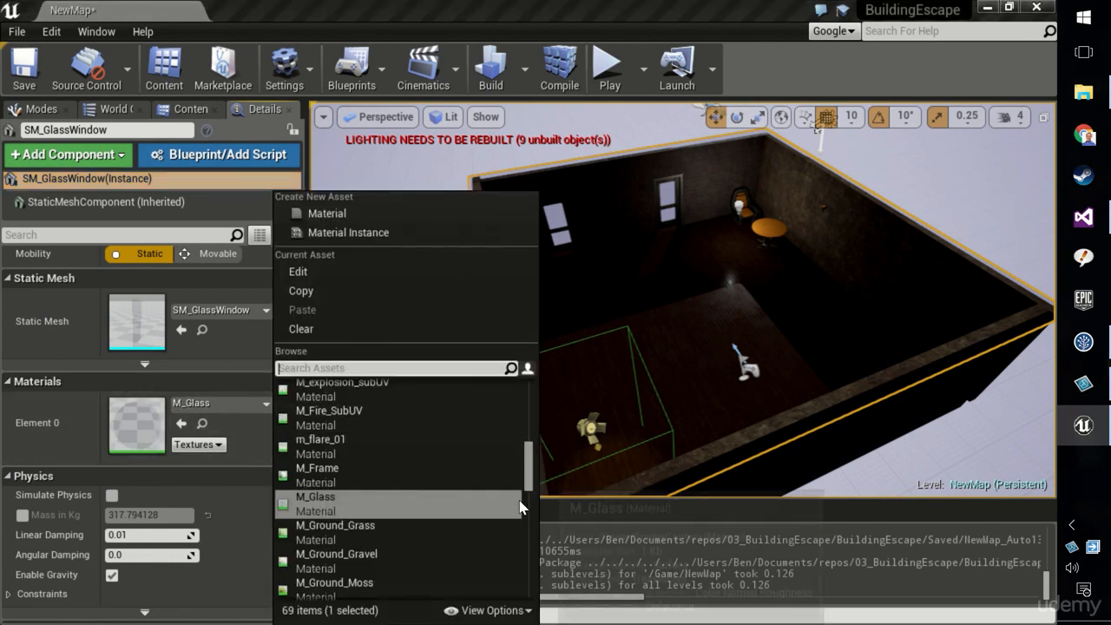
pyautogui.click(531, 609)
pyautogui.moveTo(579, 576); pyautogui.dragTo(662, 576)
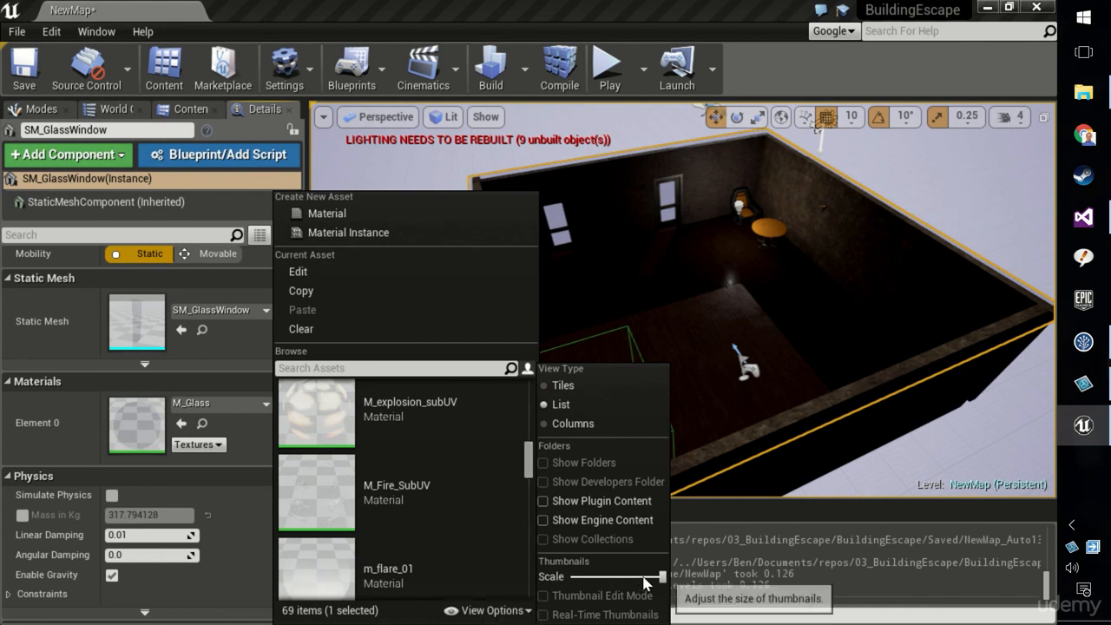
pyautogui.moveTo(526, 451); pyautogui.dragTo(527, 559)
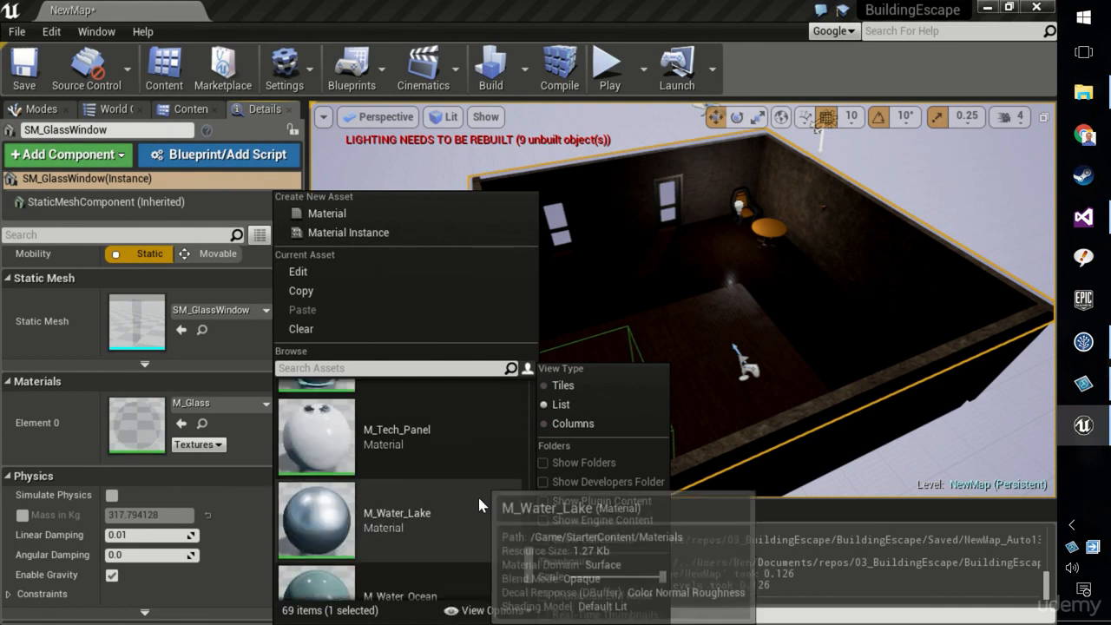
pyautogui.scroll(2, 476, 491)
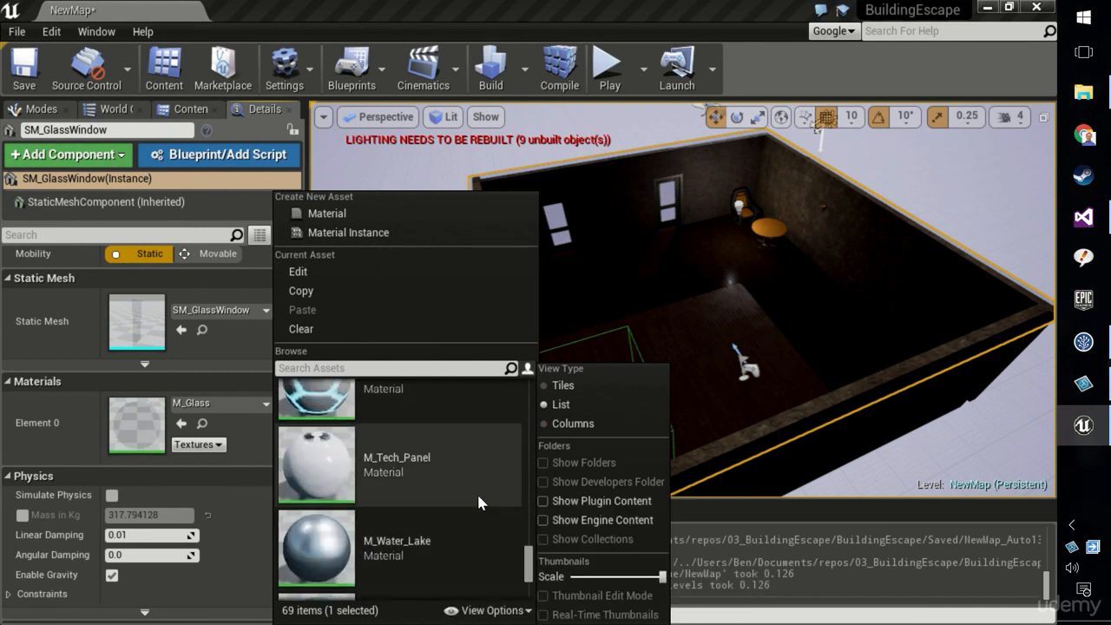
pyautogui.scroll(-1, 464, 434)
pyautogui.scroll(1, 443, 408)
pyautogui.click(438, 402)
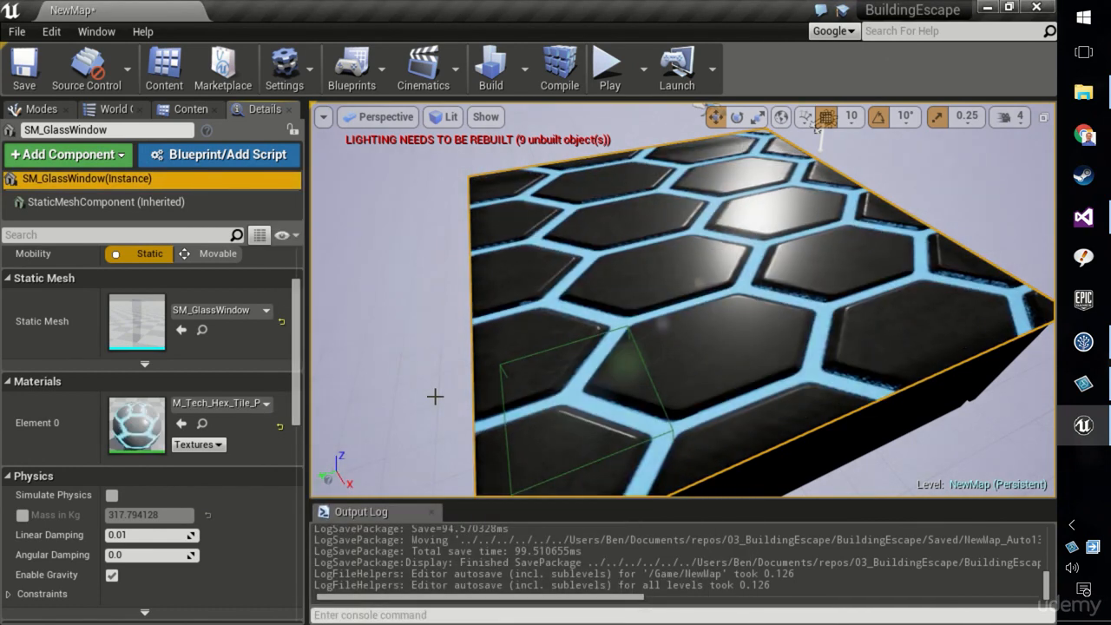
pyautogui.scroll(-3, 624, 431)
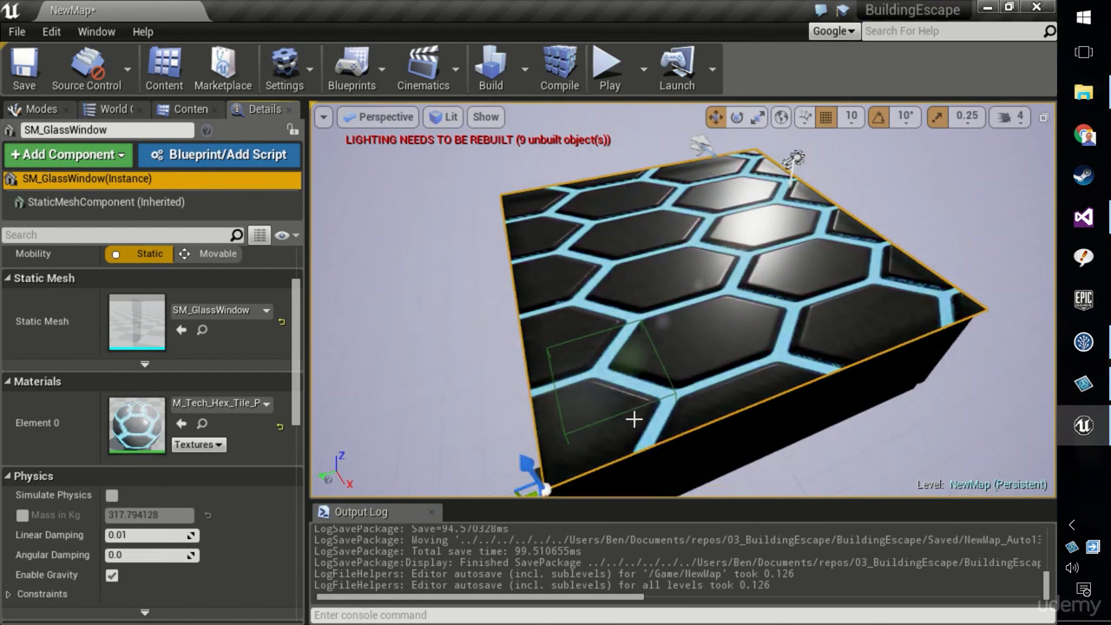
pyautogui.scroll(-1, 636, 415)
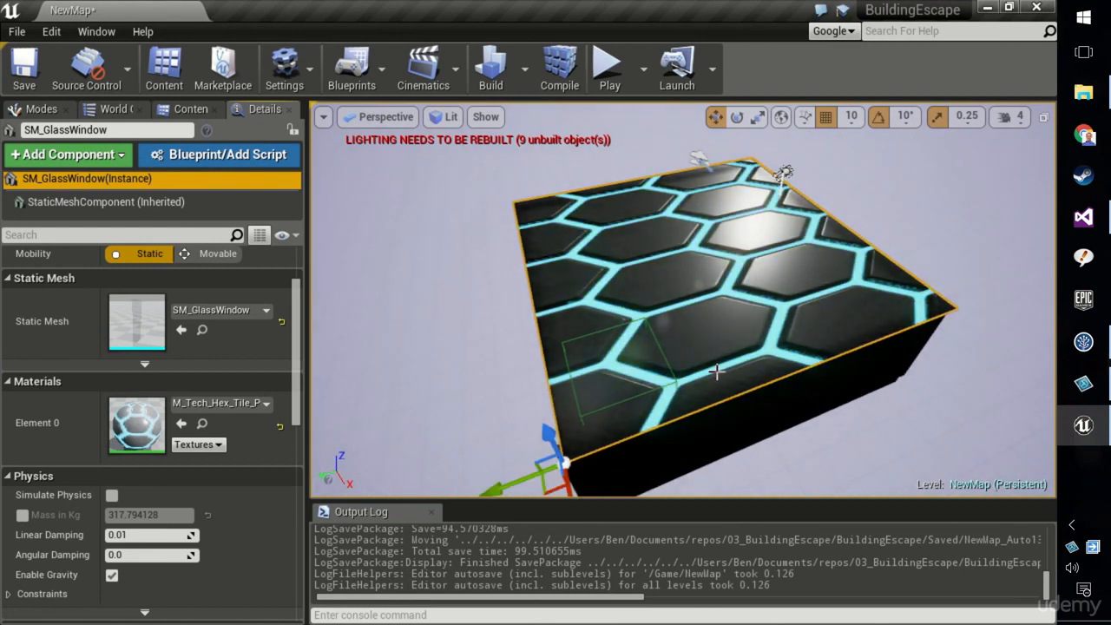
pyautogui.scroll(1, 232, 323)
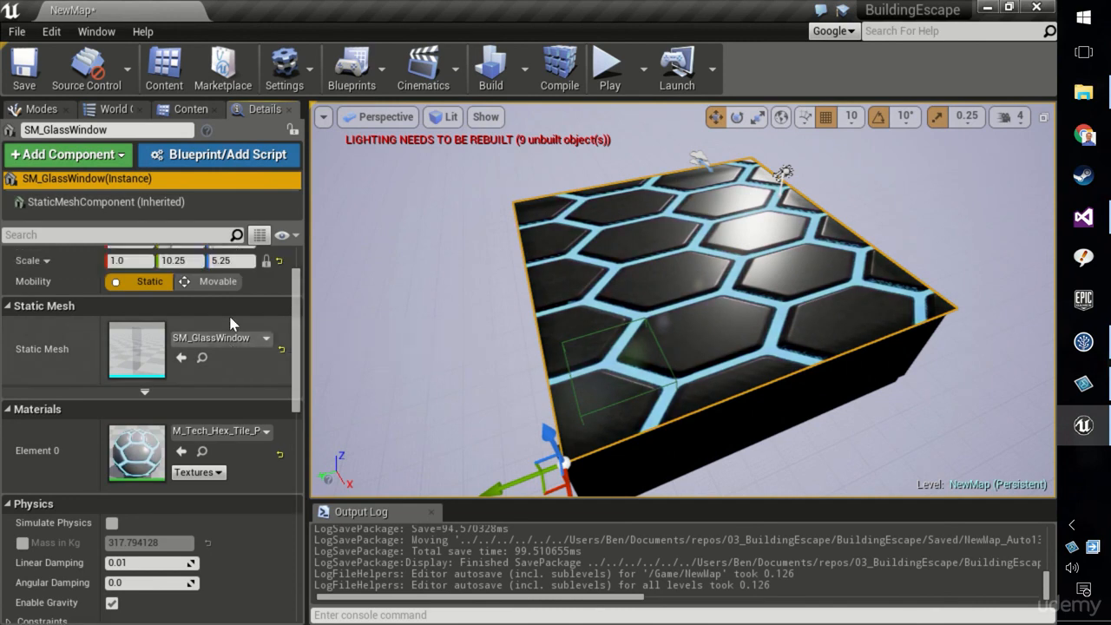
# Try to set the slab's Y scale to 10 and Z scale to 5 with proportional scaling locked
pyautogui.scroll(3, 570, 290)
pyautogui.scroll(-1, 229, 328)
pyautogui.scroll(2, 187, 332)
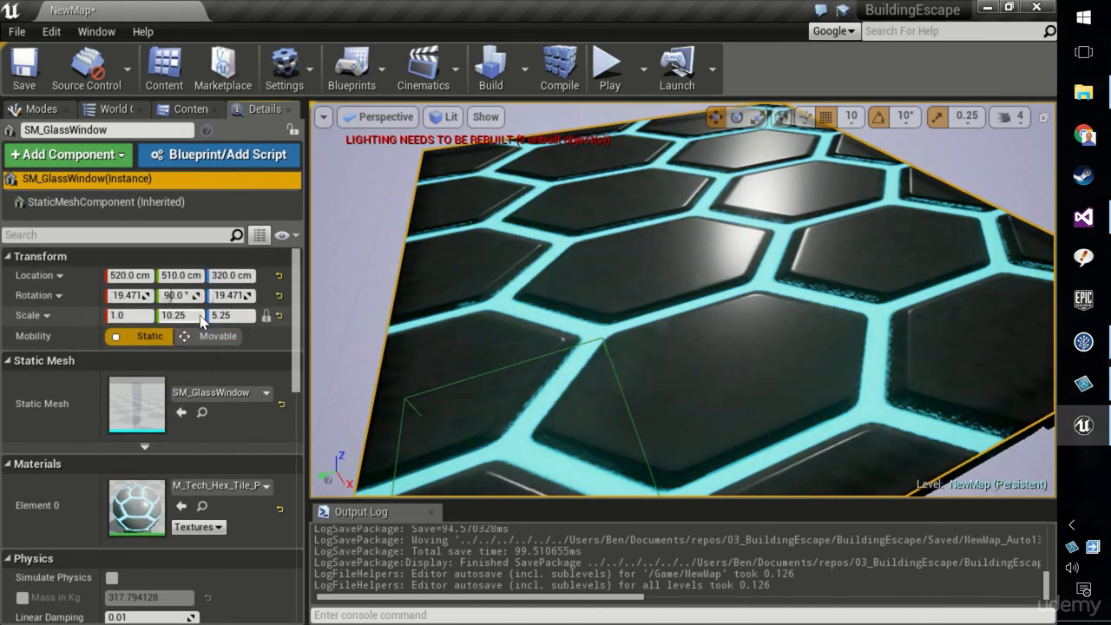
pyautogui.scroll(-3, 601, 311)
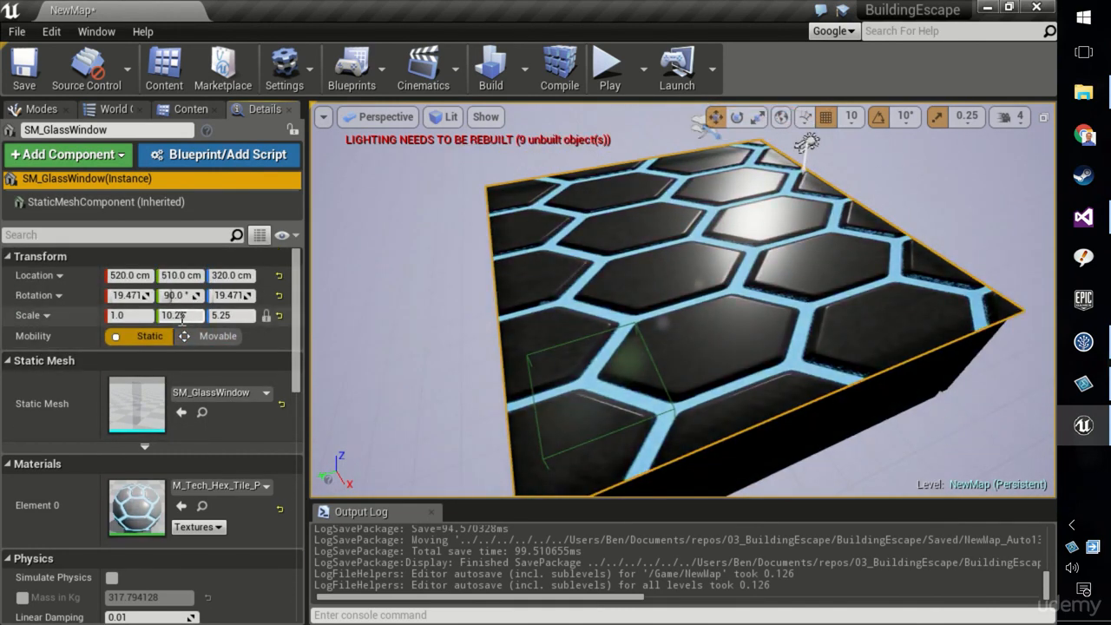
pyautogui.click(171, 317)
pyautogui.write('10')
pyautogui.press('Return')
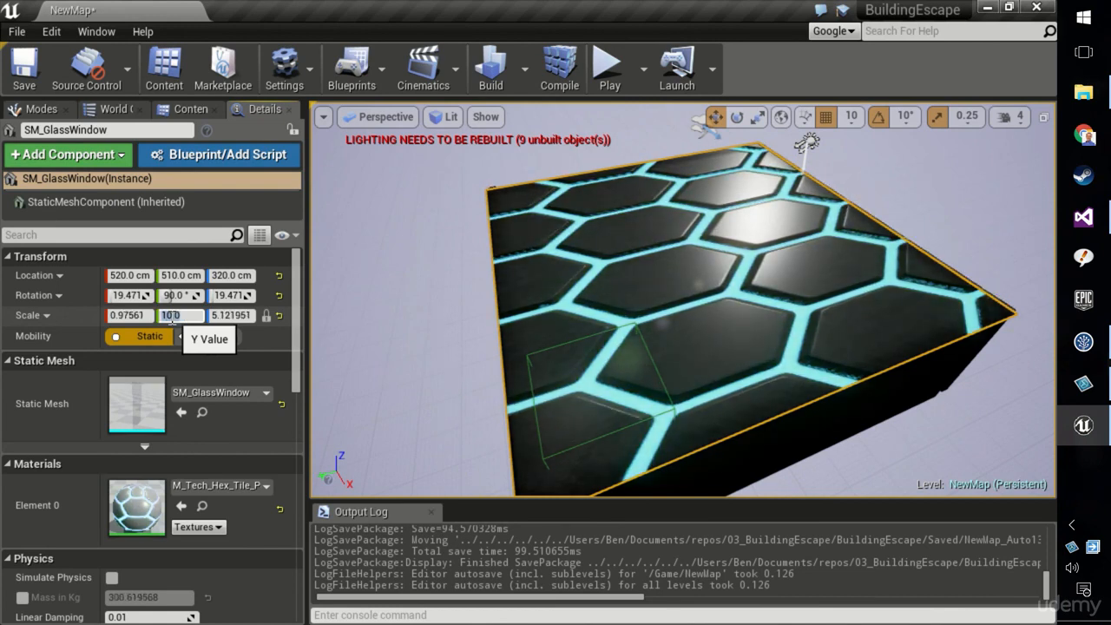
pyautogui.click(228, 315)
pyautogui.write('5')
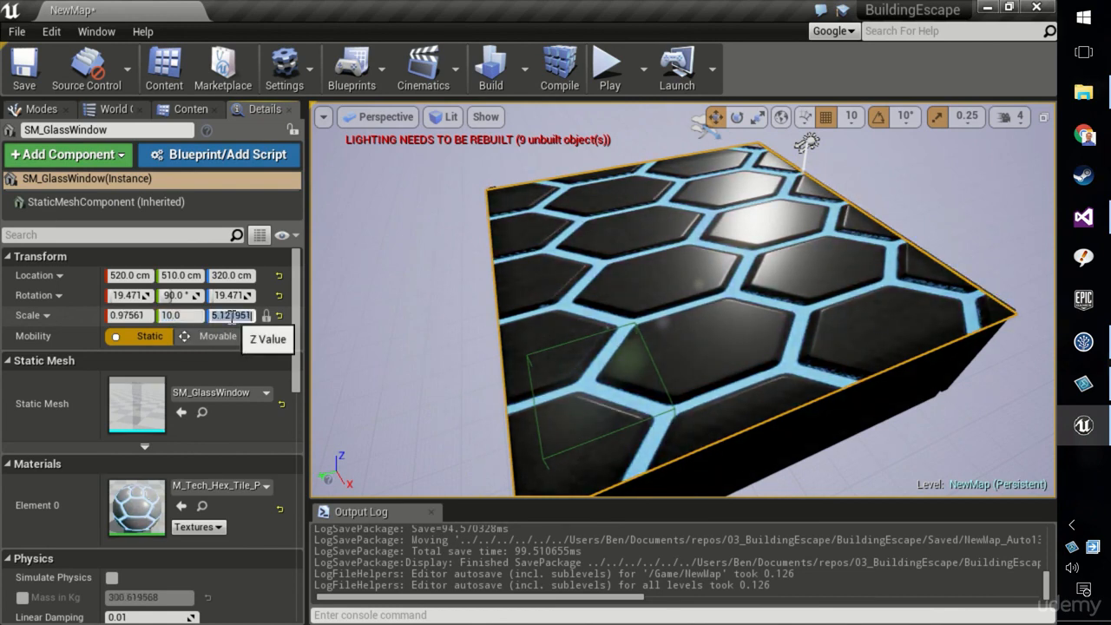
pyautogui.press('Return')
pyautogui.write('erw')
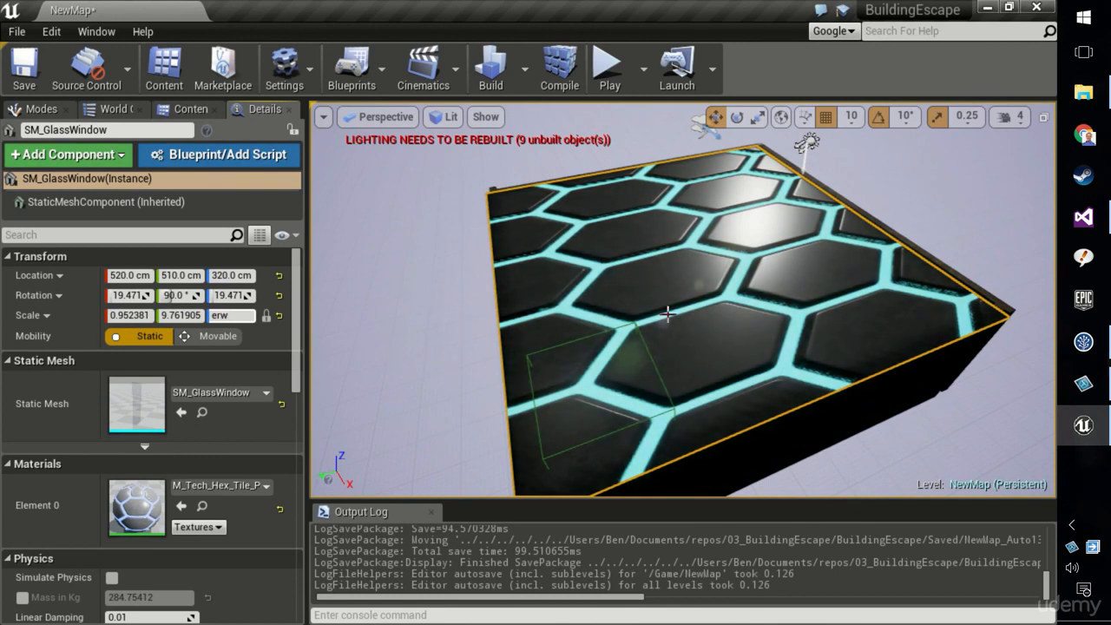
pyautogui.moveTo(667, 318); pyautogui.dragTo(656, 373, button='right')
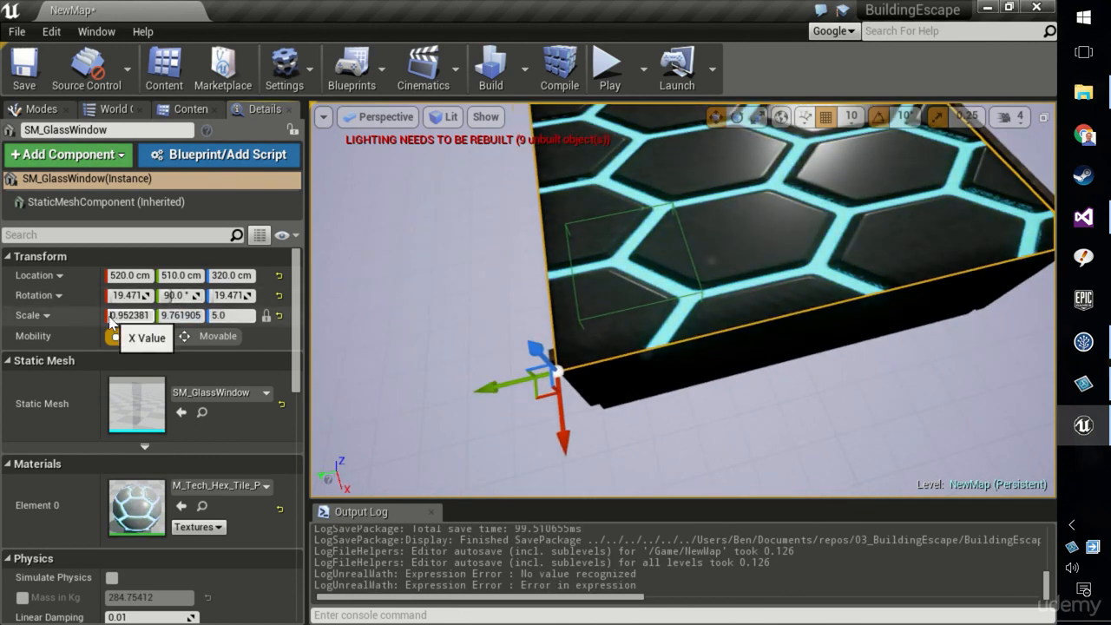
# Re-enter the slab's scale as X 1, Y 10 and Z 5
pyautogui.click(128, 314)
pyautogui.write('1')
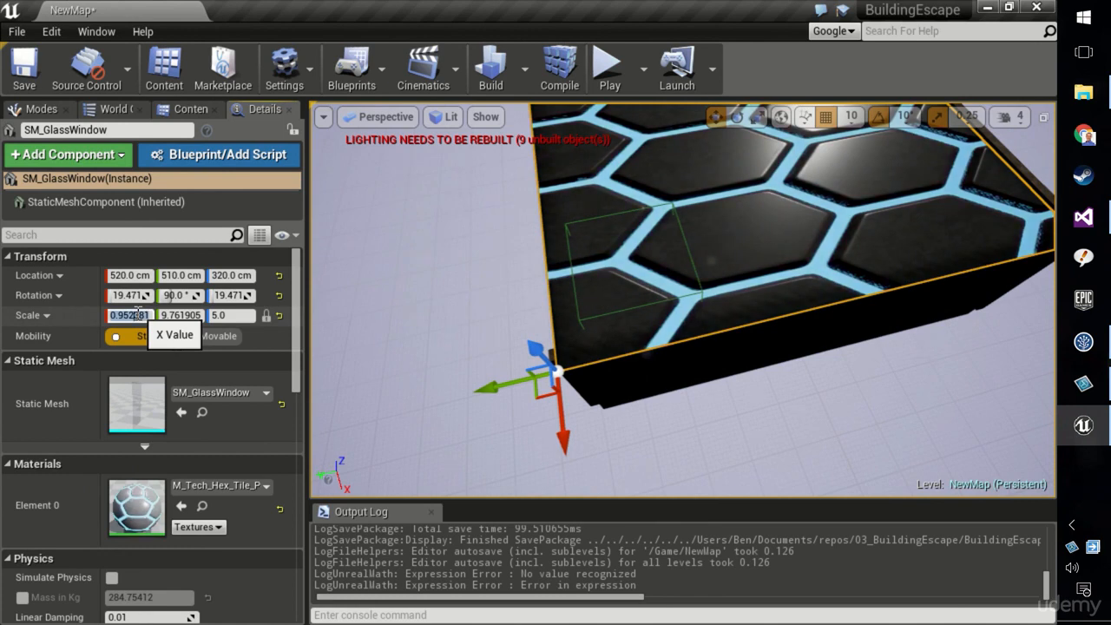
pyautogui.press('Tab')
pyautogui.write('10')
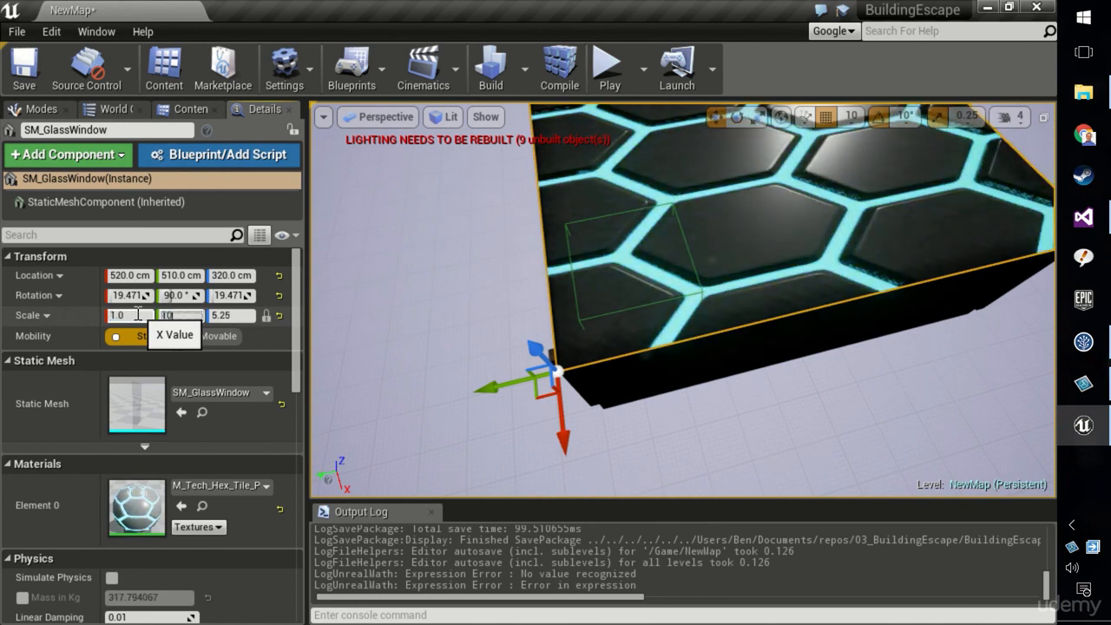
pyautogui.press('Return')
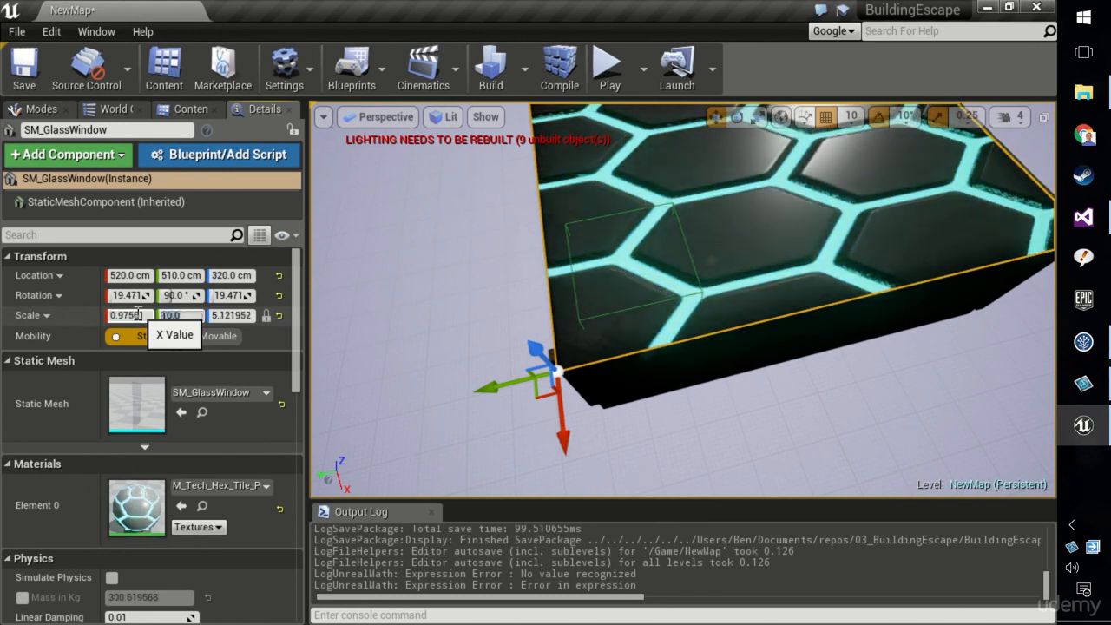
pyautogui.click(228, 315)
pyautogui.write('5')
pyautogui.press('Return')
# Set the slab's scale to exactly 1, 10 and 5 on X, Y and Z
pyautogui.scroll(2, 669, 266)
pyautogui.scroll(-2, 669, 266)
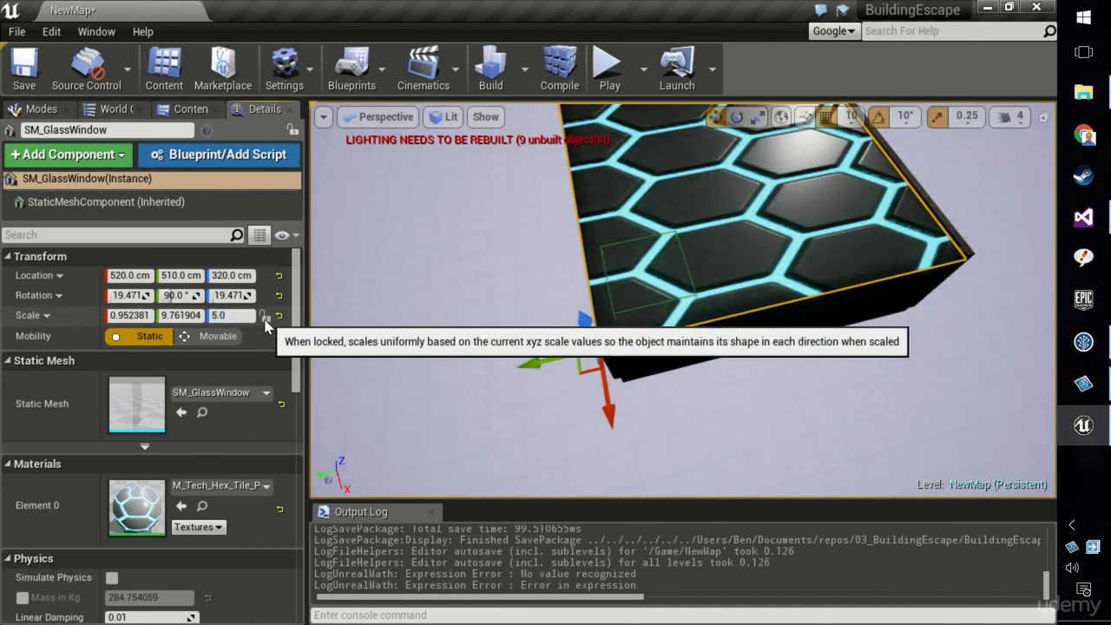
pyautogui.press('f')
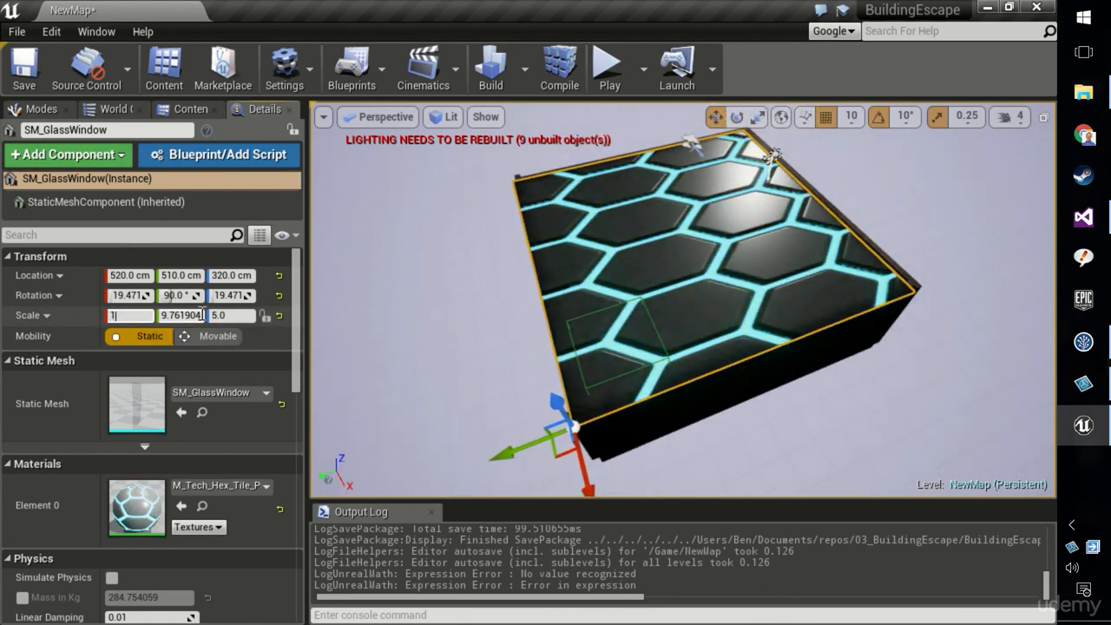
pyautogui.press('Return')
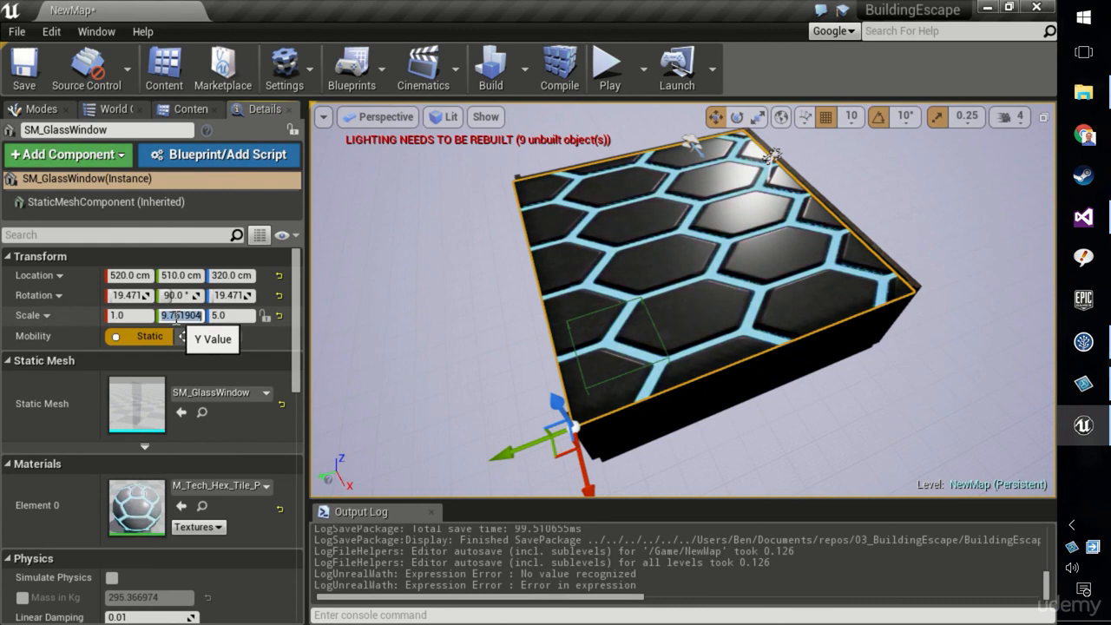
pyautogui.press('Return')
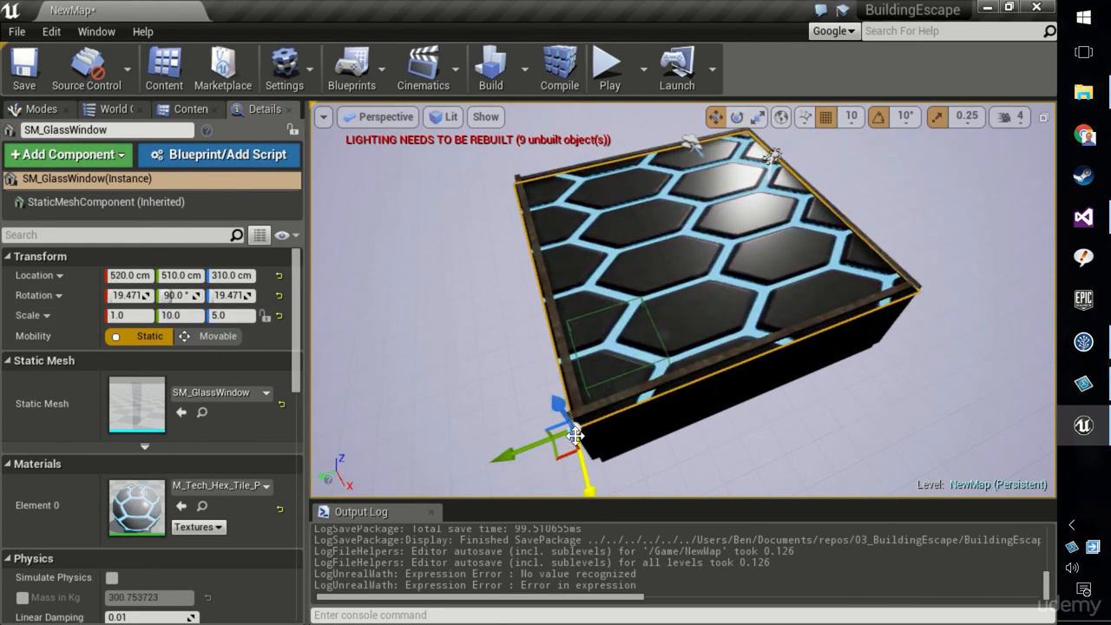
# Undo the accidental move and snap the slab's location to 500, 500, 320 cm, then inspect it
pyautogui.hotkey('ctrl', 'z')
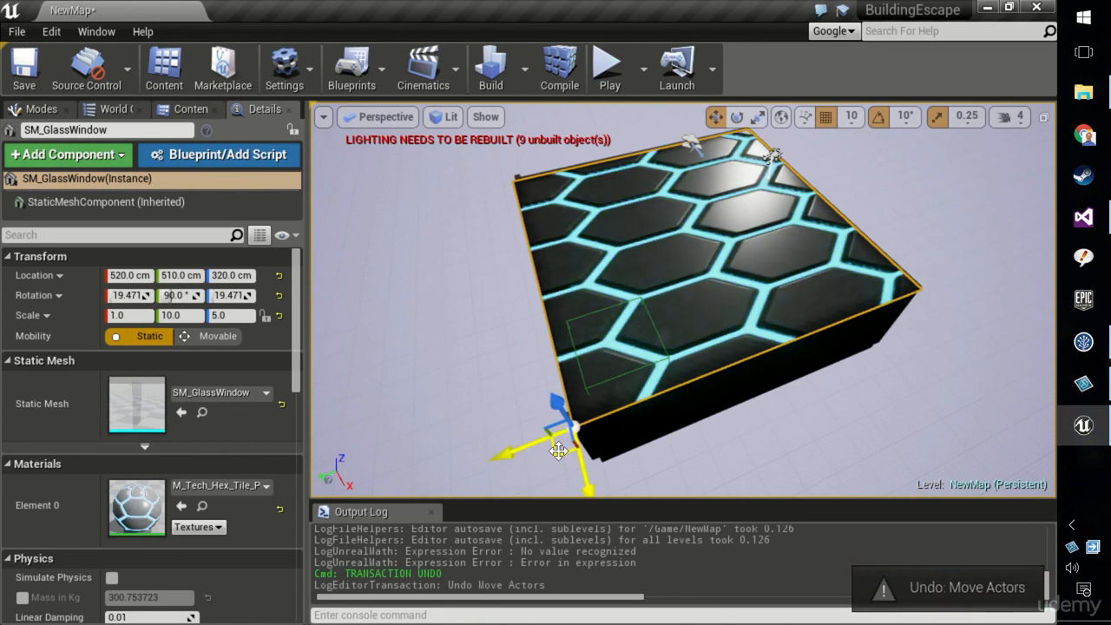
pyautogui.moveTo(559, 453); pyautogui.dragTo(558, 446)
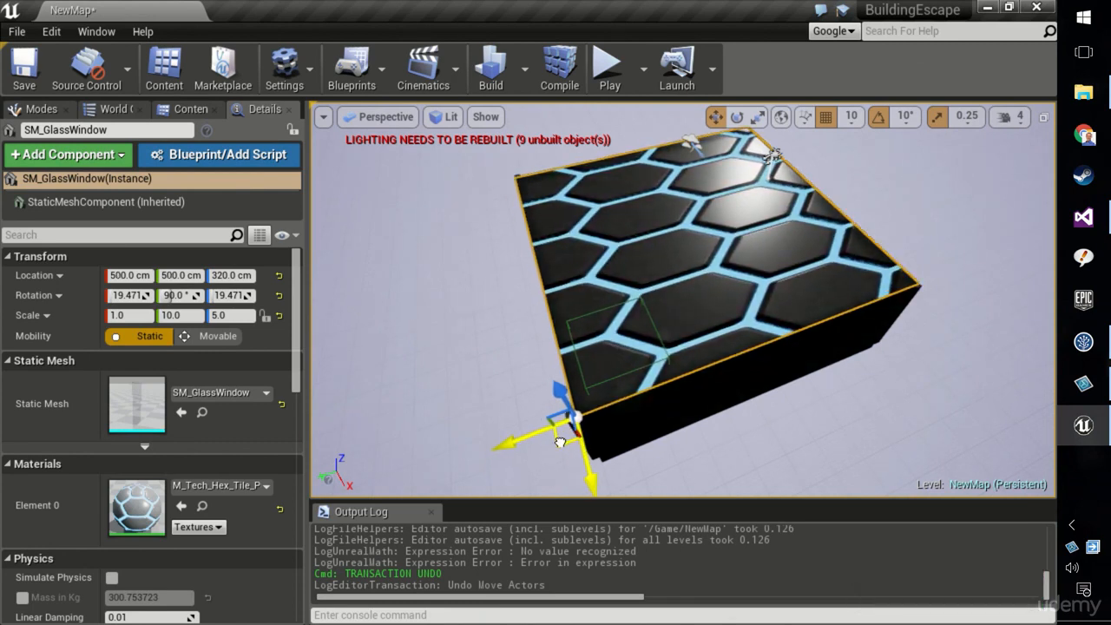
pyautogui.moveTo(568, 436); pyautogui.dragTo(1085, 373, button='right')
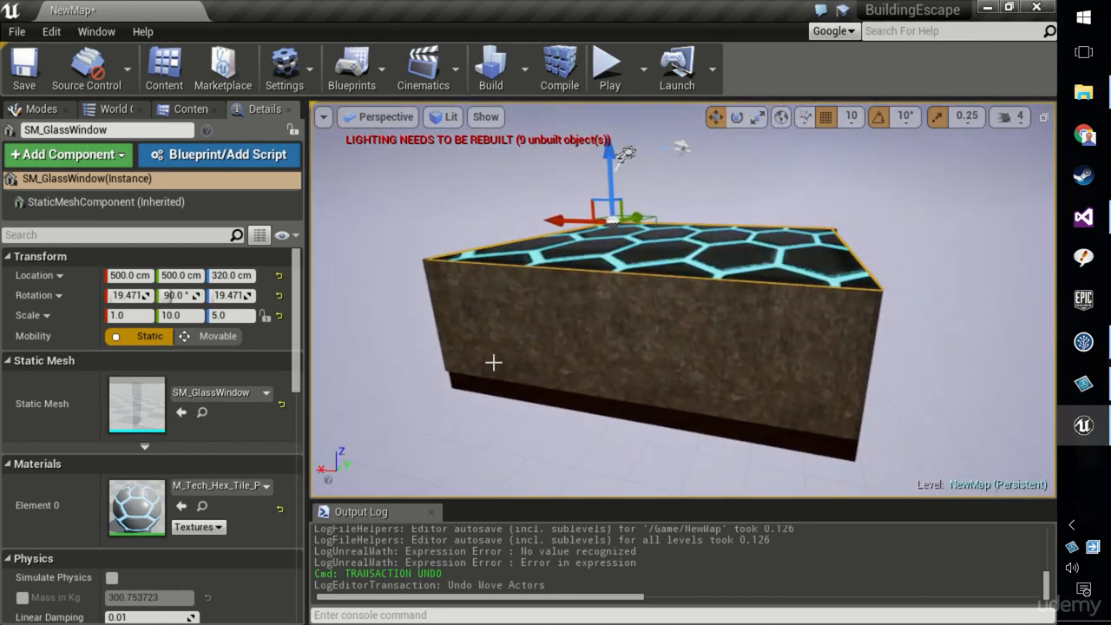
pyautogui.moveTo(682, 347)
pyautogui.mouseDown(button='right')
pyautogui.moveTo(678, 452)
pyautogui.moveTo(679, 278)
pyautogui.moveTo(681, 347)
pyautogui.mouseUp(button='right')
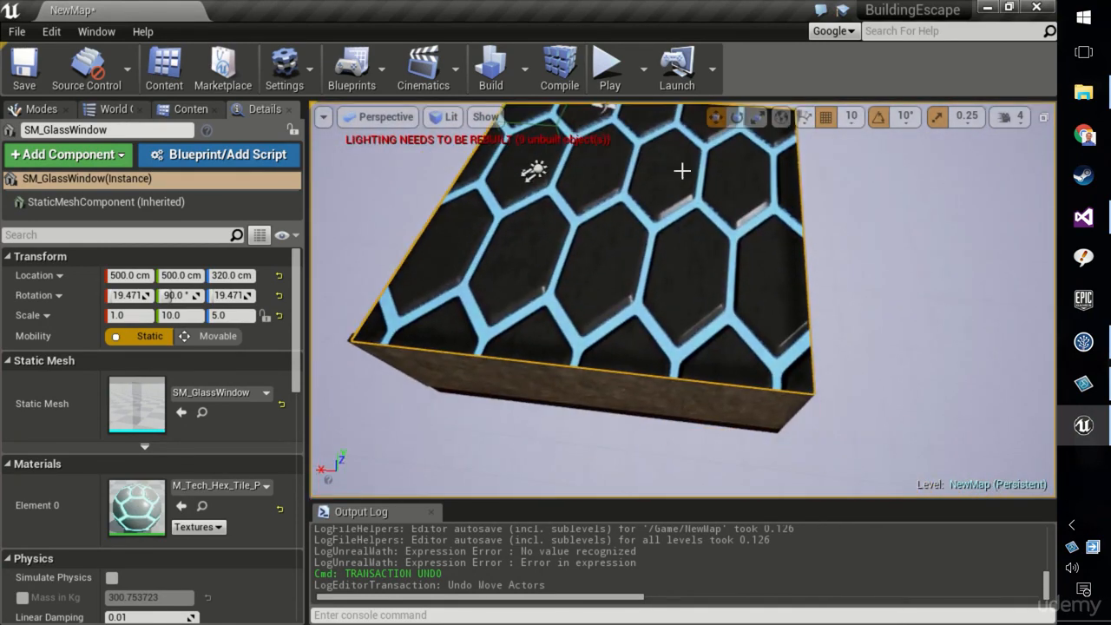
# Tile the editor beside the BuildingEscape folder window and browse to the slab's material asset in the Content Browser
pyautogui.moveTo(682, 15); pyautogui.dragTo(0, 121)
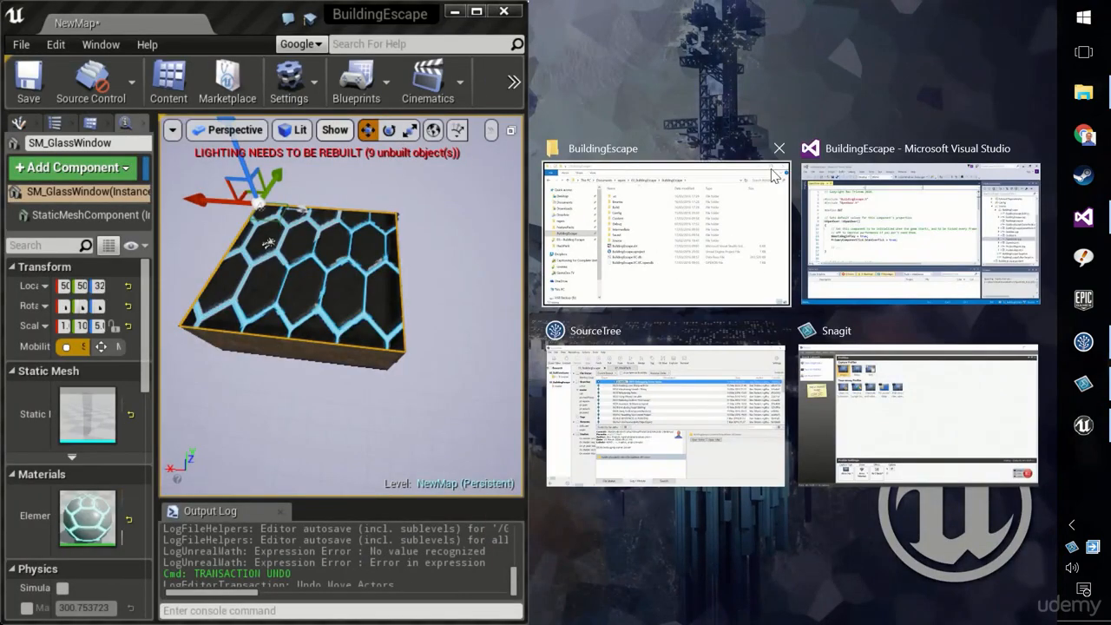
pyautogui.click(577, 146)
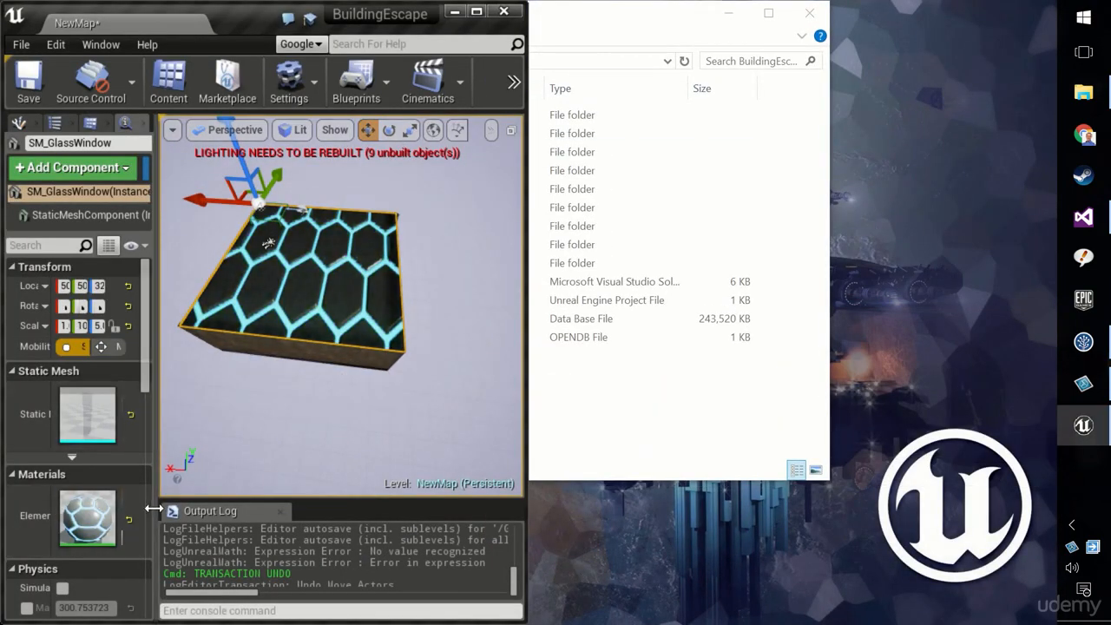
pyautogui.moveTo(152, 508); pyautogui.dragTo(281, 509)
pyautogui.click(195, 520)
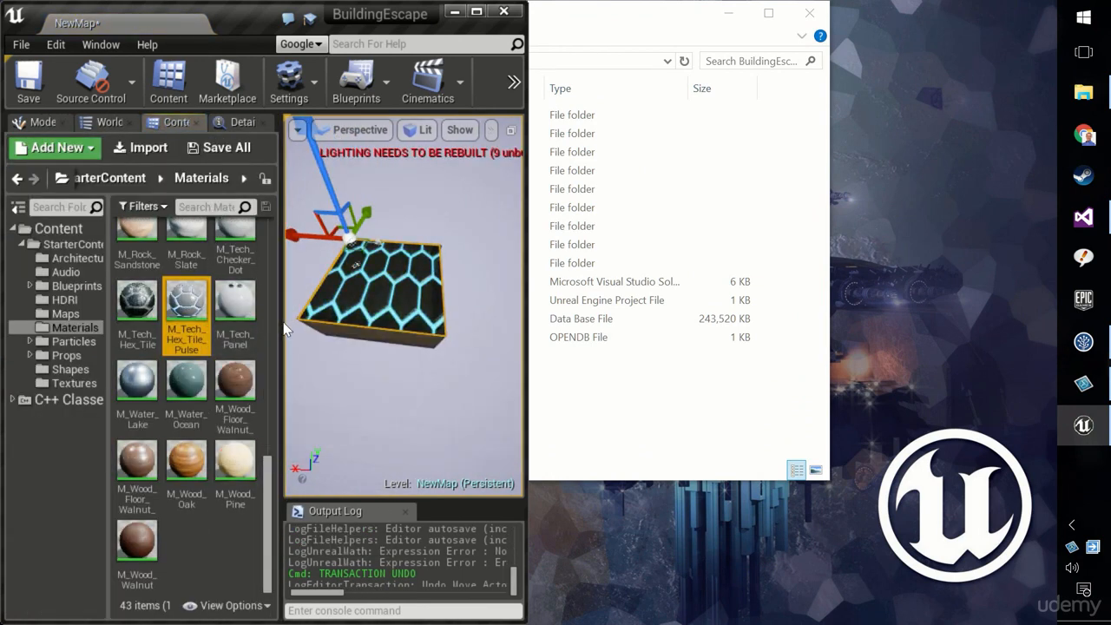
pyautogui.moveTo(282, 322); pyautogui.dragTo(259, 322)
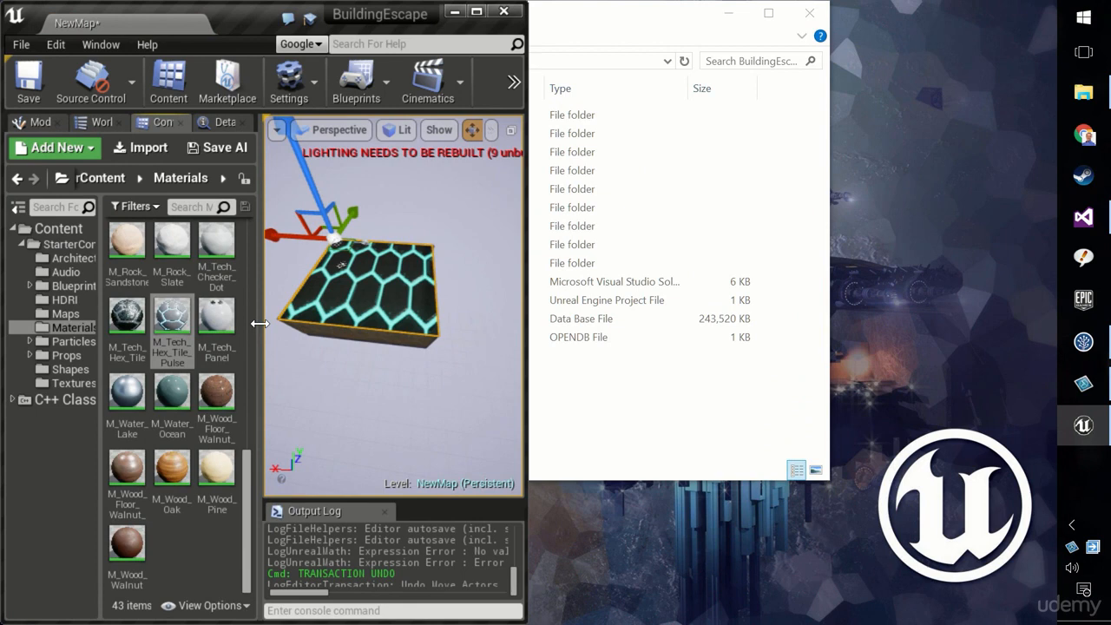
# Duplicate M_Tech_Hex_Tile_Pulse and name the copy My_Pulse
pyautogui.rightClick(179, 327)
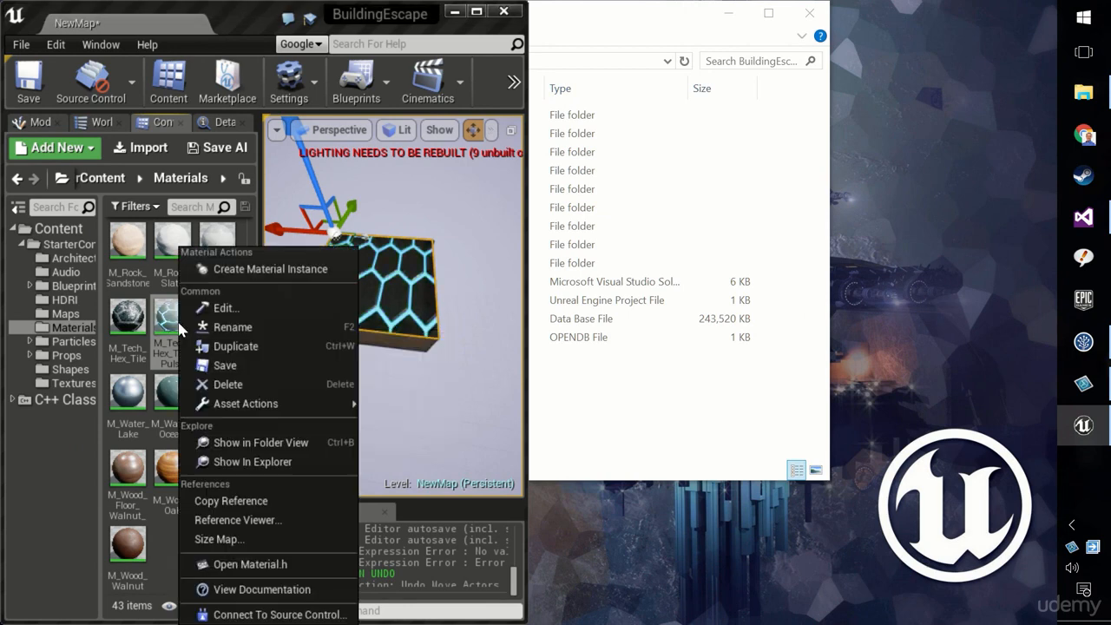
pyautogui.click(233, 346)
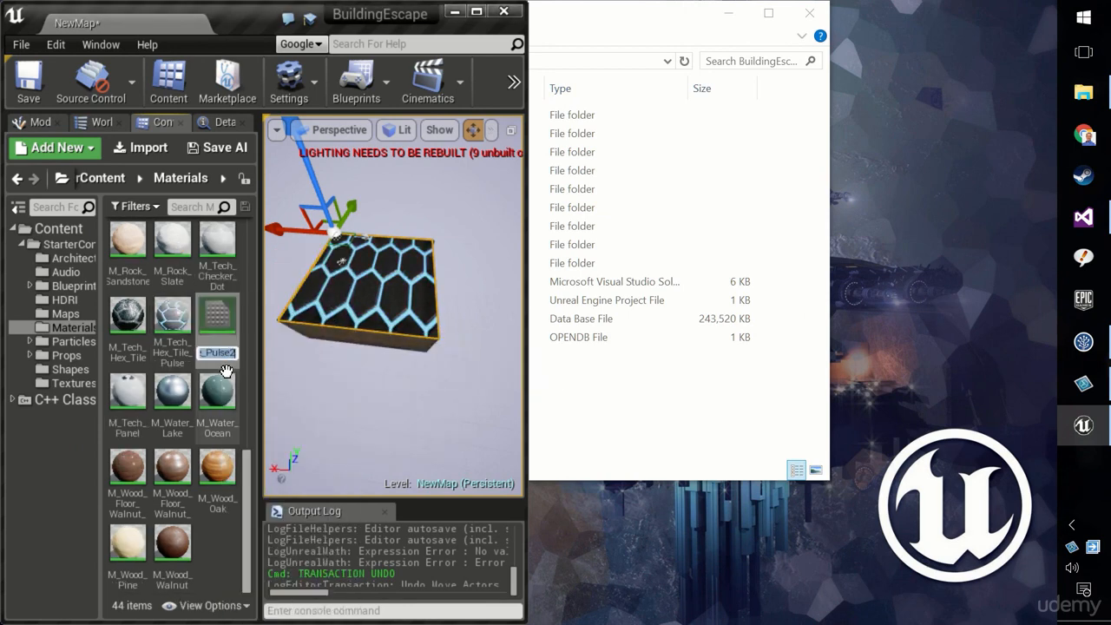
pyautogui.write('My')
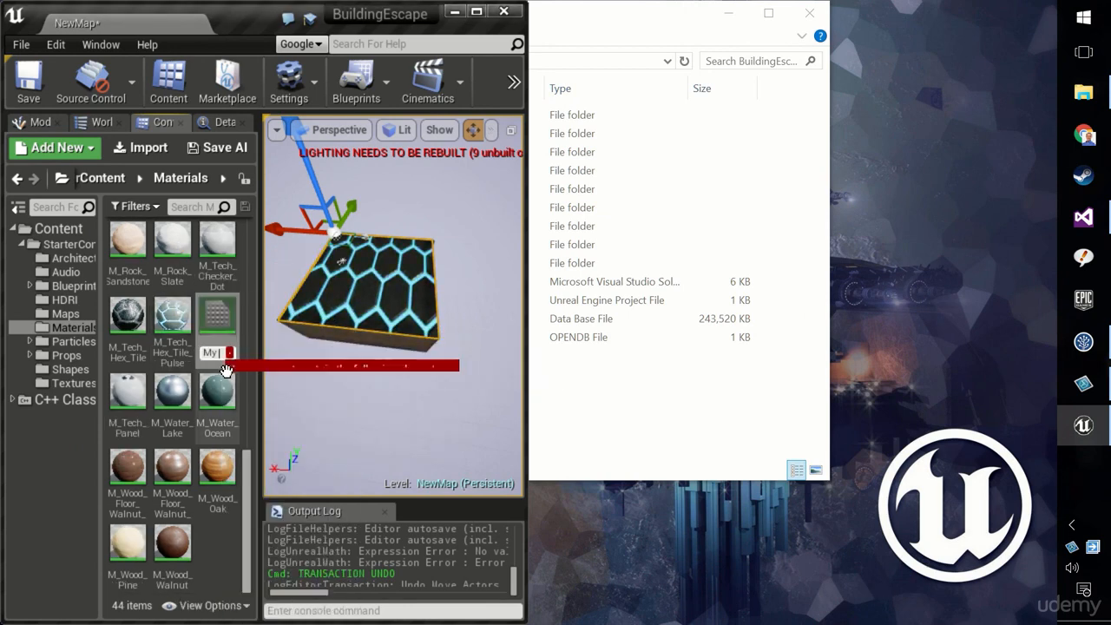
pyautogui.press('BackSpace')
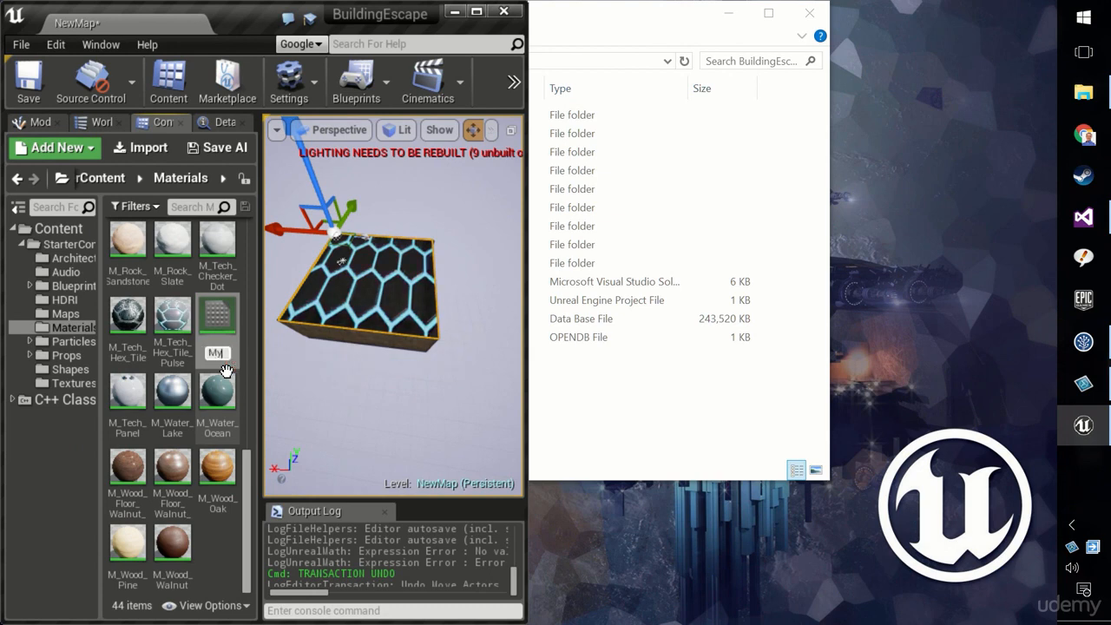
pyautogui.write('_Pulse')
pyautogui.press('Return')
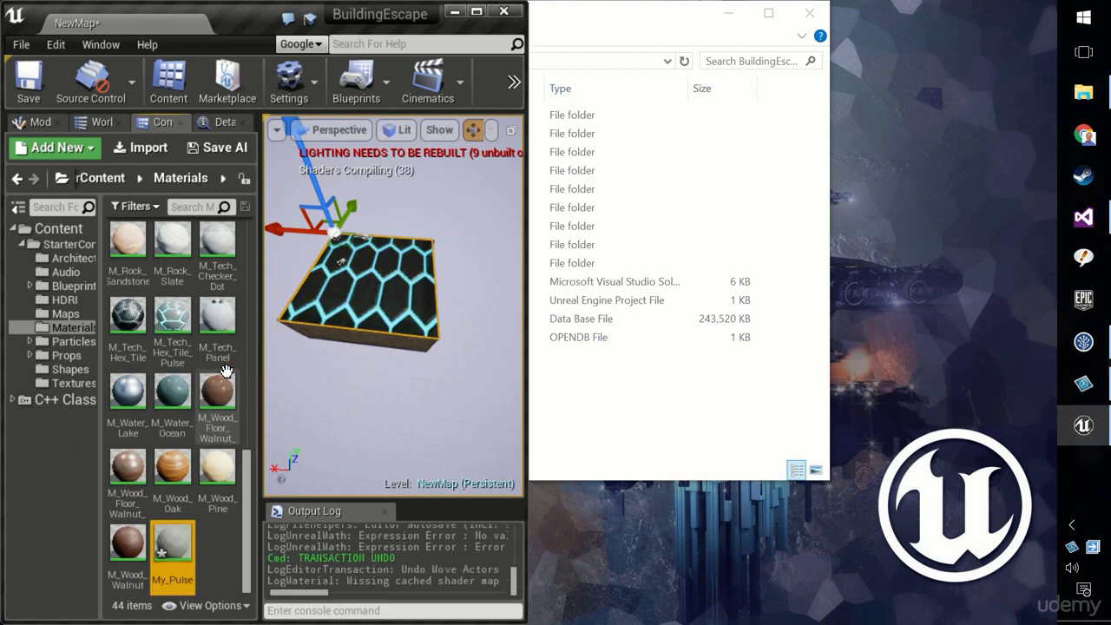
# Try to move My_Pulse into the top-level Content folder
pyautogui.moveTo(172, 556); pyautogui.dragTo(71, 234)
pyautogui.click(117, 276)
pyautogui.click(54, 228)
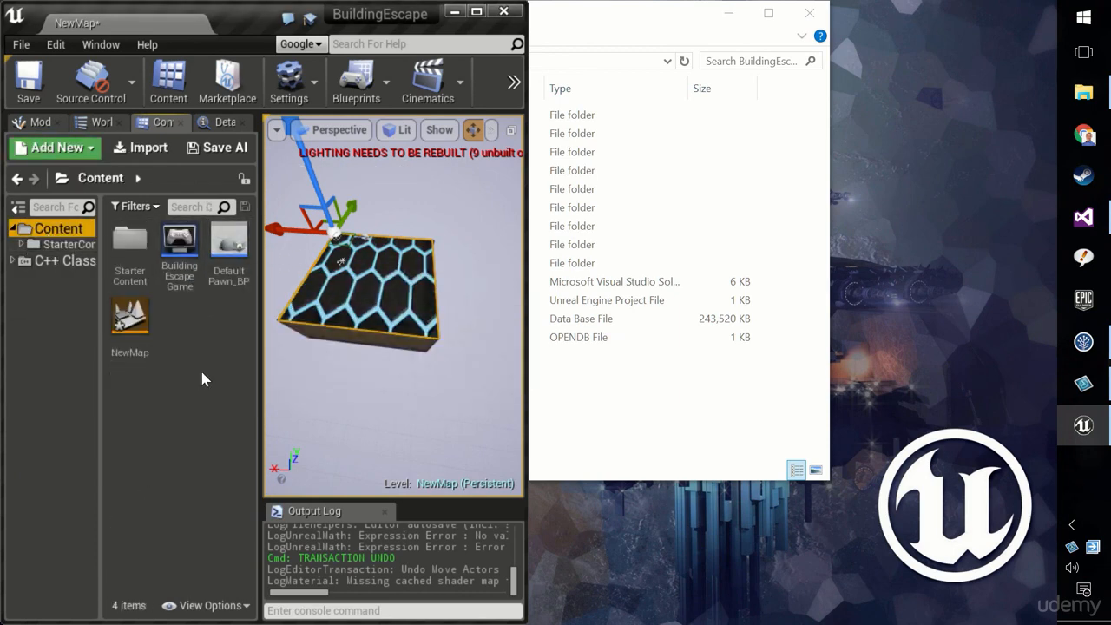
# Search StarterContent for my to locate My_Pulse and move it into the top-level Content folder
pyautogui.click(67, 243)
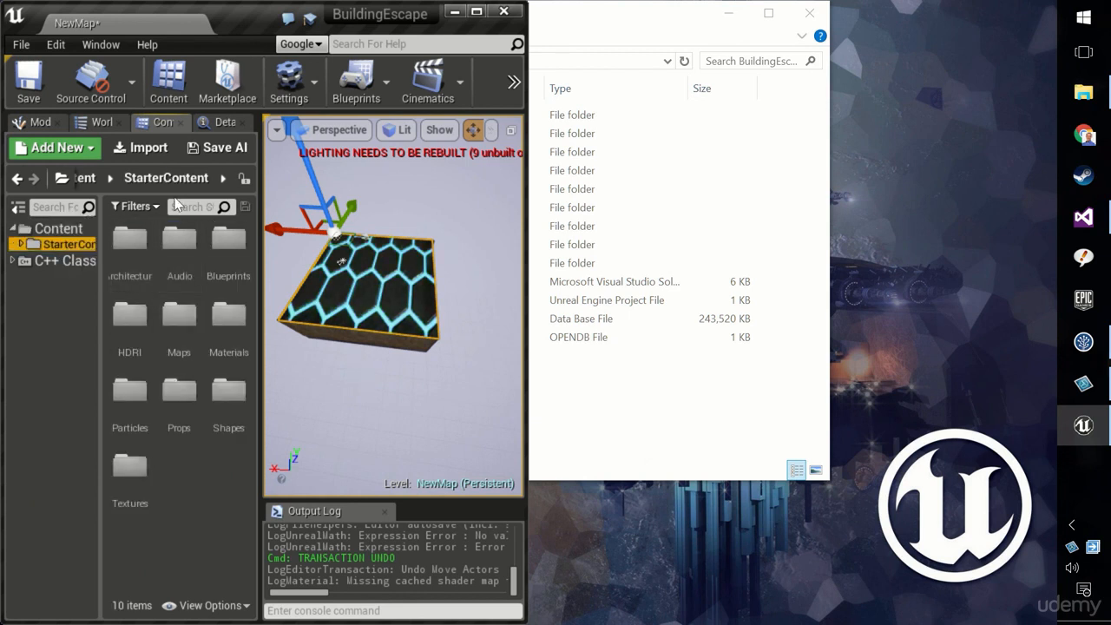
pyautogui.click(179, 208)
pyautogui.write('my')
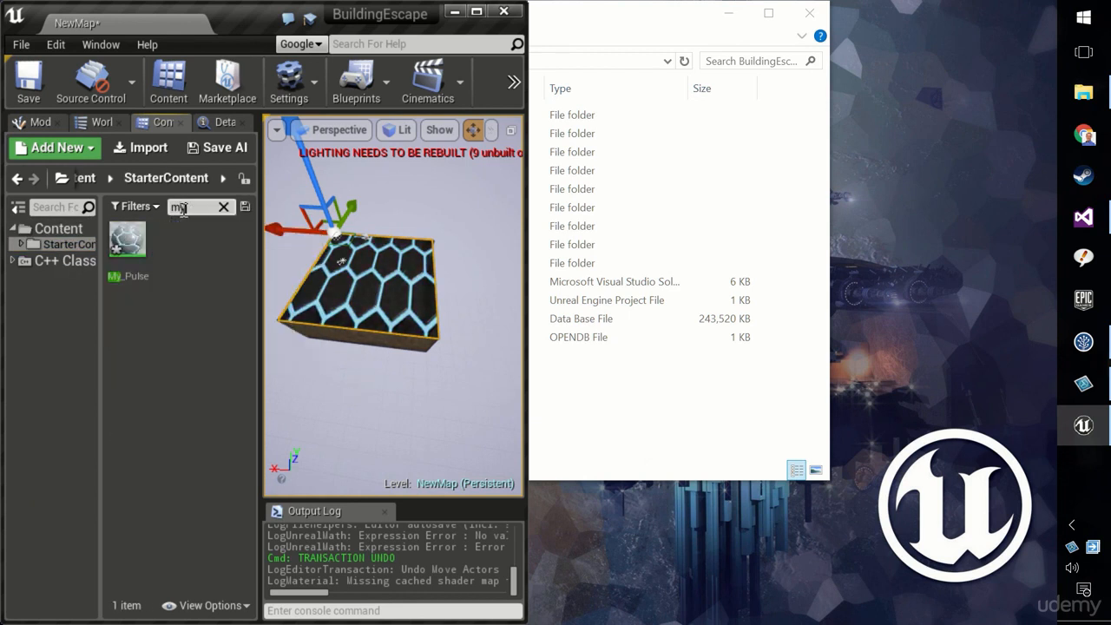
pyautogui.click(130, 239)
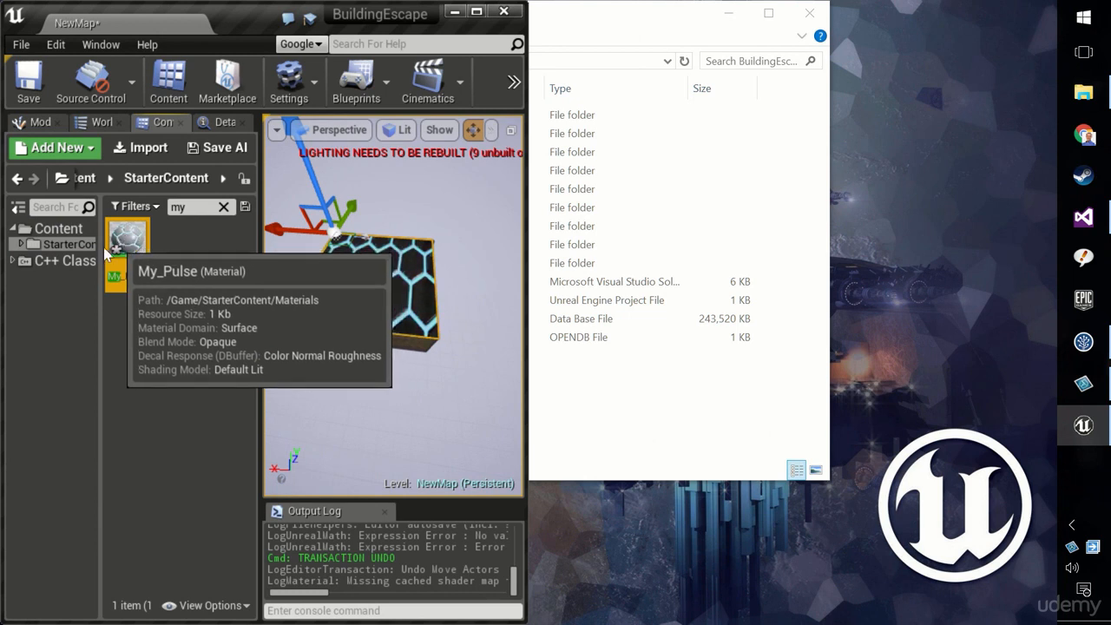
pyautogui.doubleClick(69, 244)
pyautogui.click(67, 327)
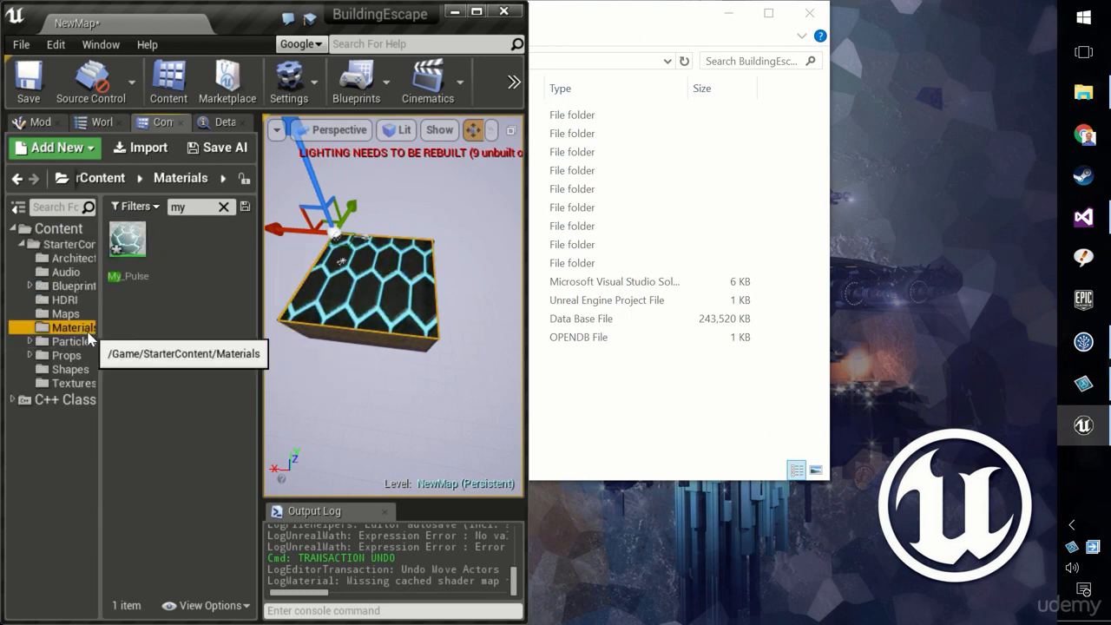
pyautogui.moveTo(127, 241); pyautogui.dragTo(67, 231)
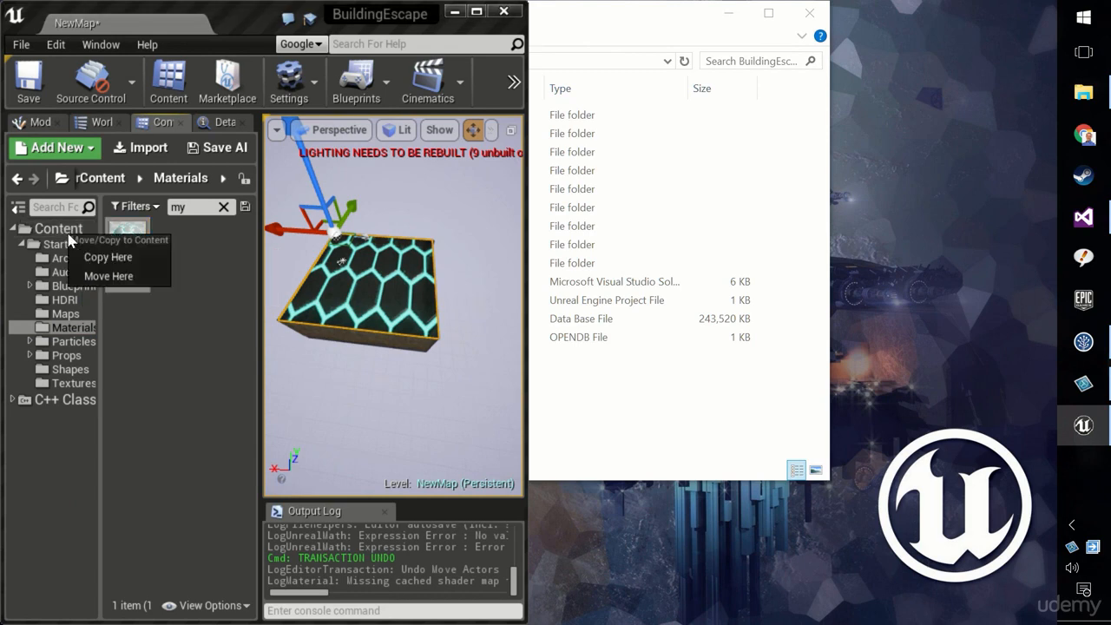
pyautogui.click(111, 276)
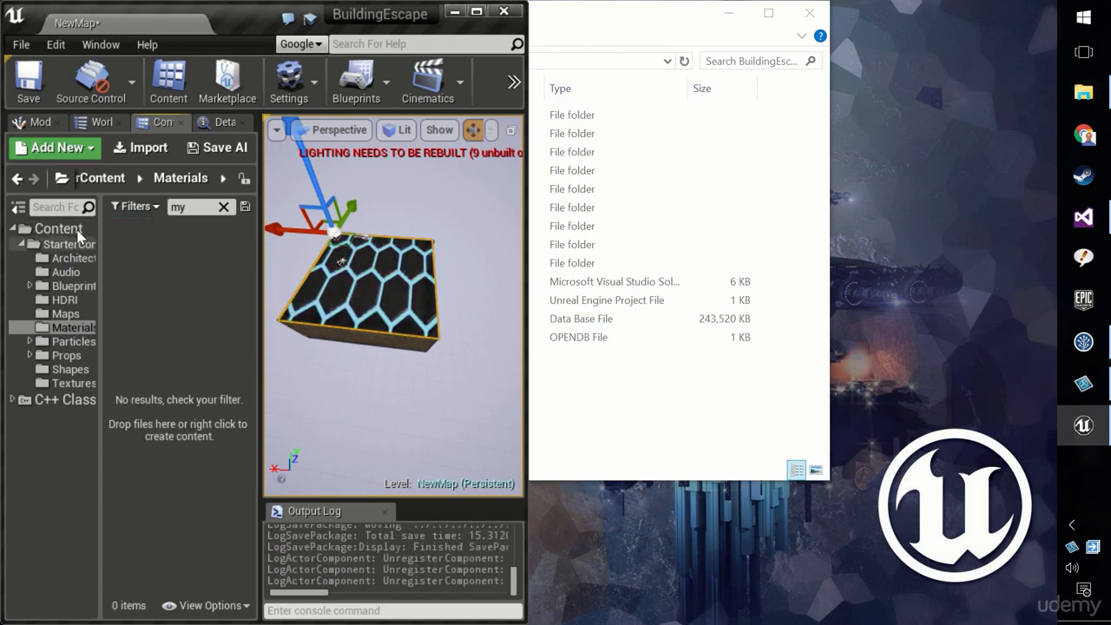
# Clear the search and view the Content folder with StarterContent collapsed
pyautogui.click(73, 230)
pyautogui.click(223, 207)
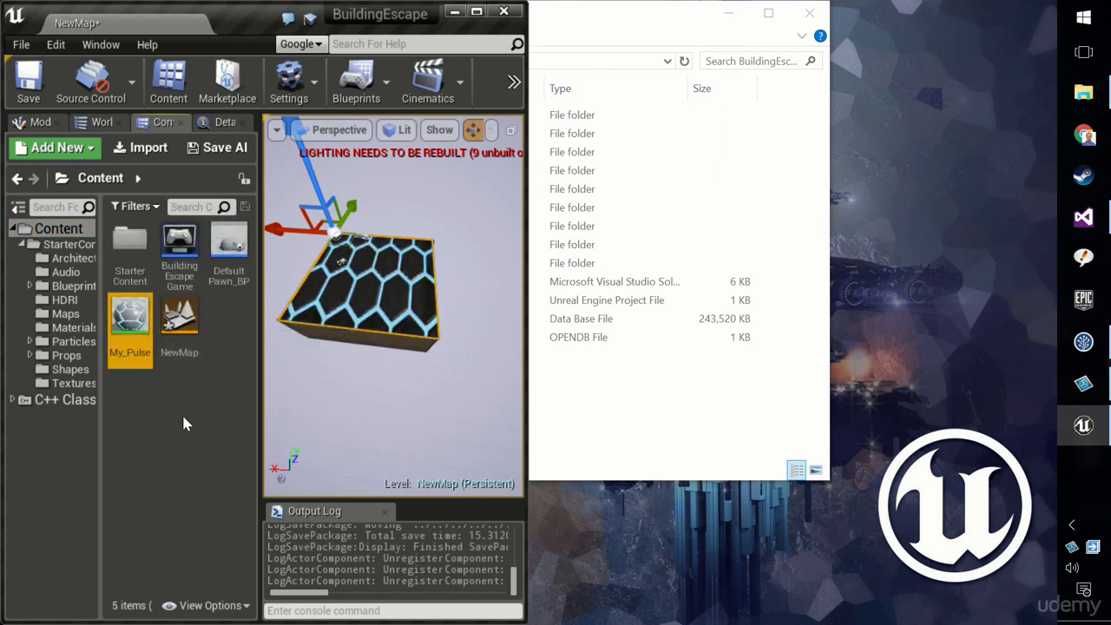
pyautogui.click(21, 245)
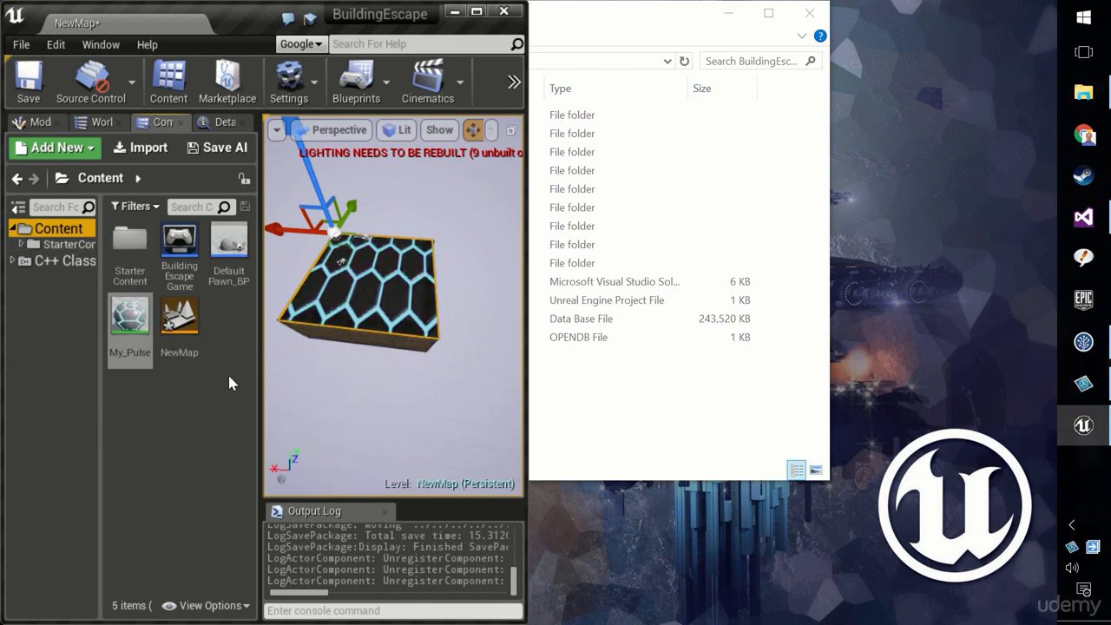
# Assign the My_Pulse material to the SM_GlassWindow slab's Element 0 material slot
pyautogui.click(223, 122)
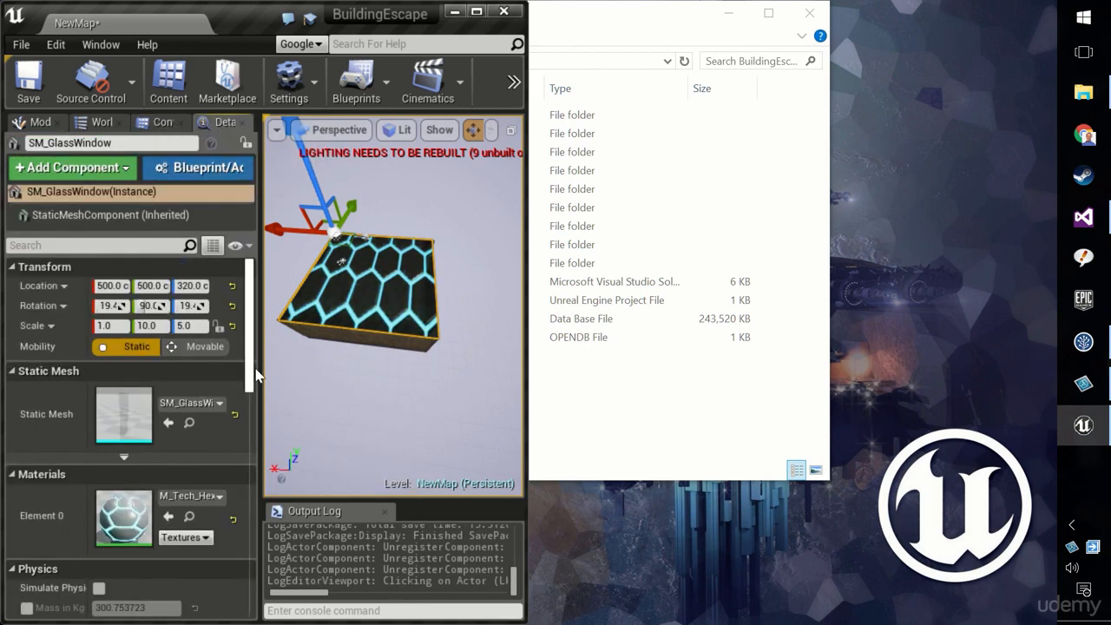
pyautogui.click(220, 497)
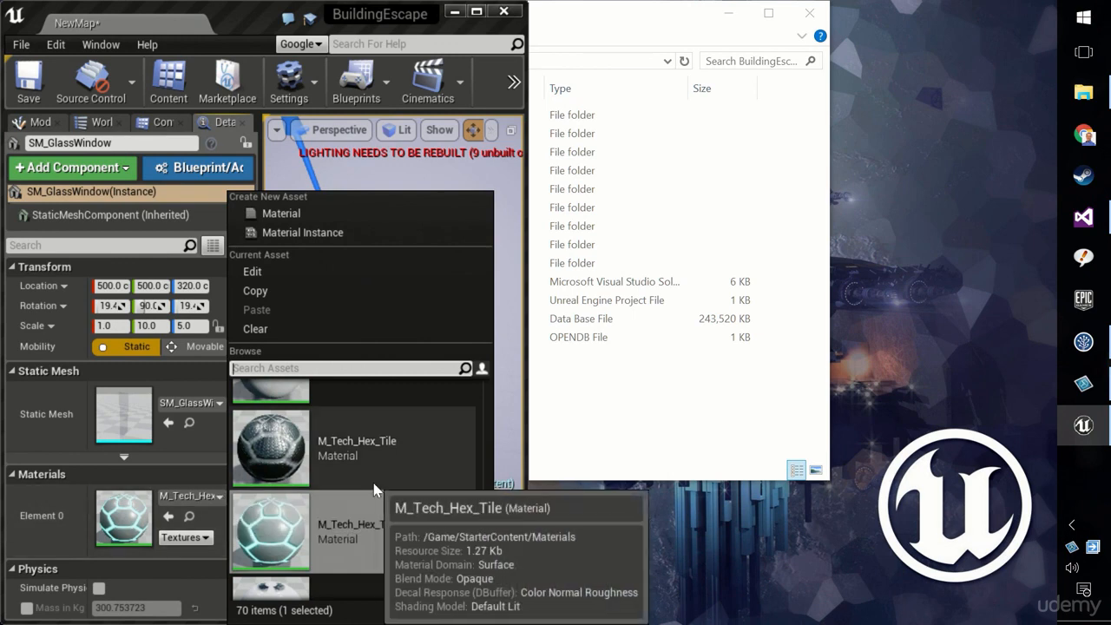
pyautogui.write('my')
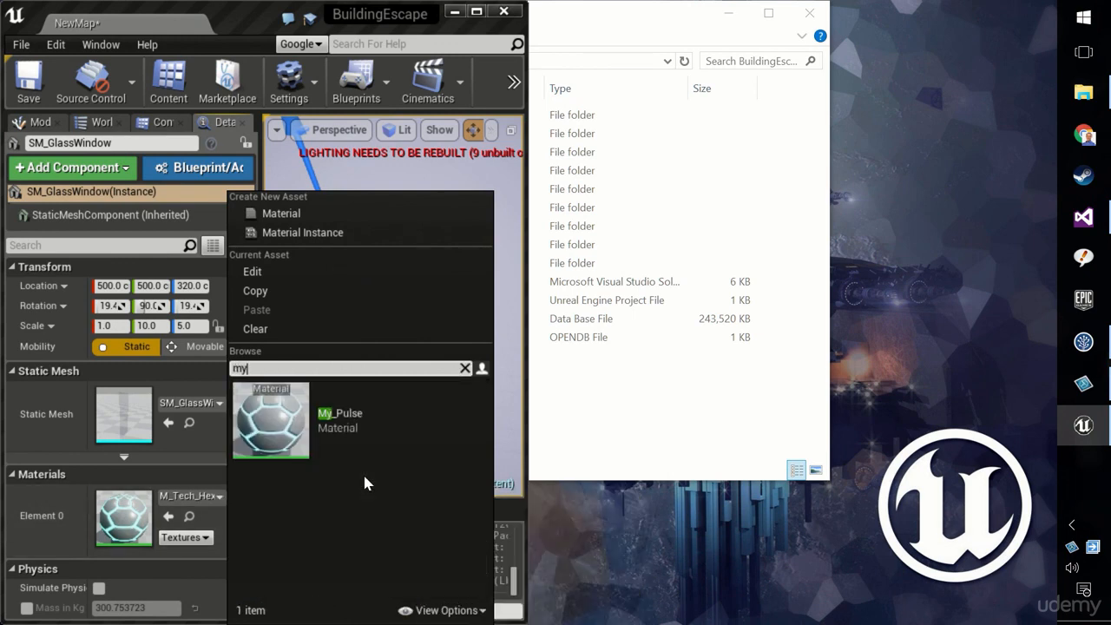
pyautogui.click(362, 431)
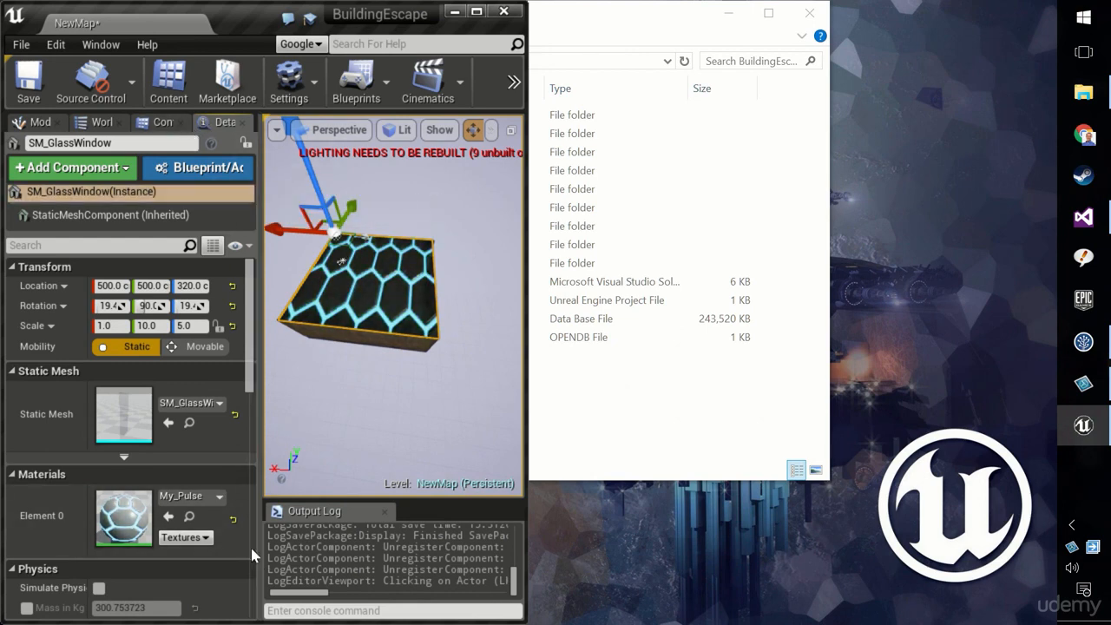
# Locate My_Pulse in the Content Browser and open it in the material editor, docked beside the level editor
pyautogui.click(189, 517)
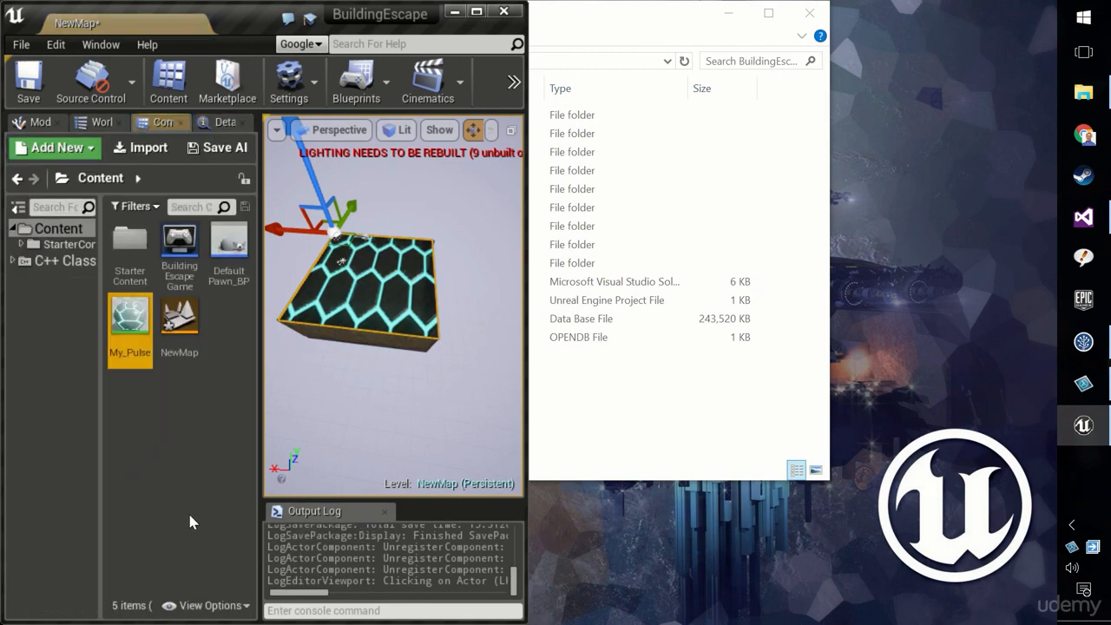
pyautogui.doubleClick(130, 316)
pyautogui.moveTo(508, 23); pyautogui.dragTo(1061, 181)
pyautogui.scroll(-2, 405, 335)
pyautogui.scroll(4, 295, 314)
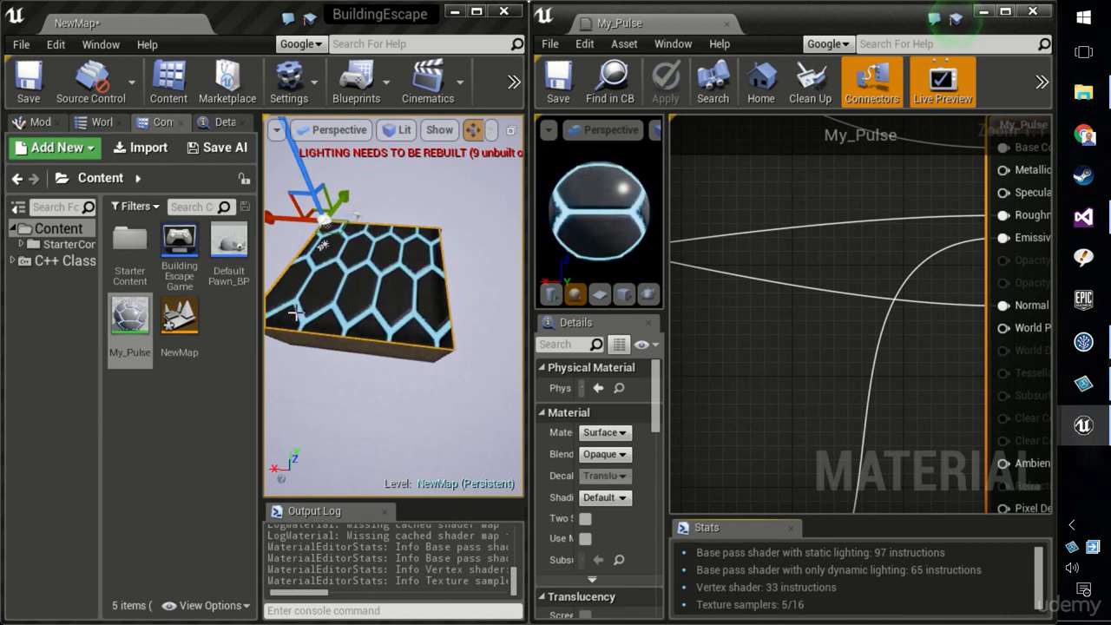
# Enlarge the level viewport and explore the My_Pulse material graph around the BumpOffset group
pyautogui.moveTo(260, 308); pyautogui.dragTo(42, 308)
pyautogui.moveTo(200, 312); pyautogui.dragTo(173, 280, button='right')
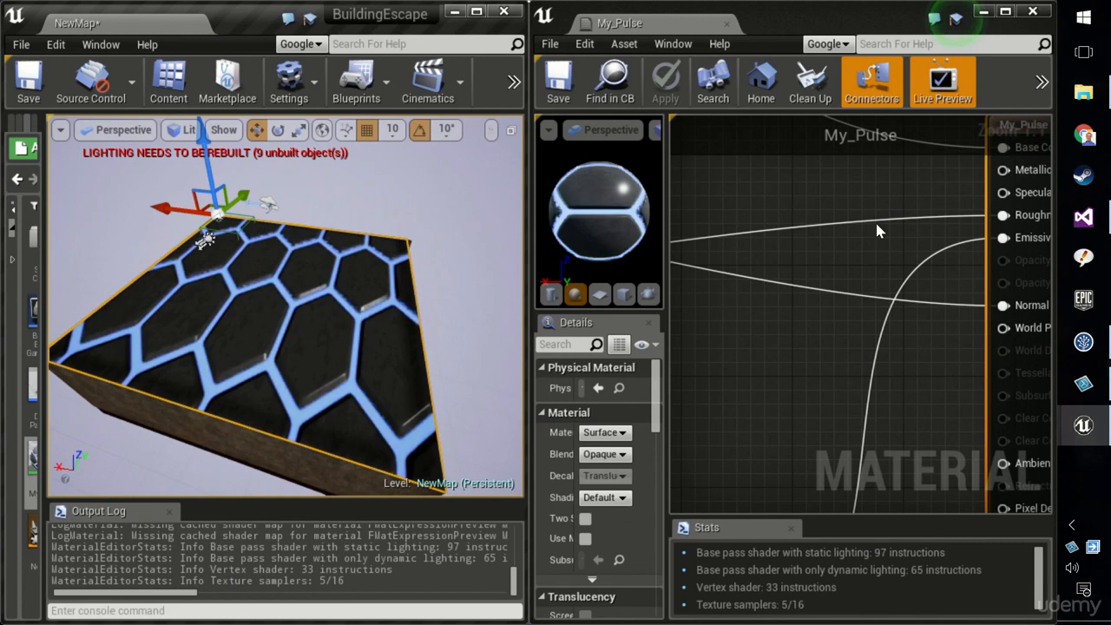
pyautogui.rightClick(807, 332)
pyautogui.click(786, 263)
pyautogui.scroll(-5, 787, 271)
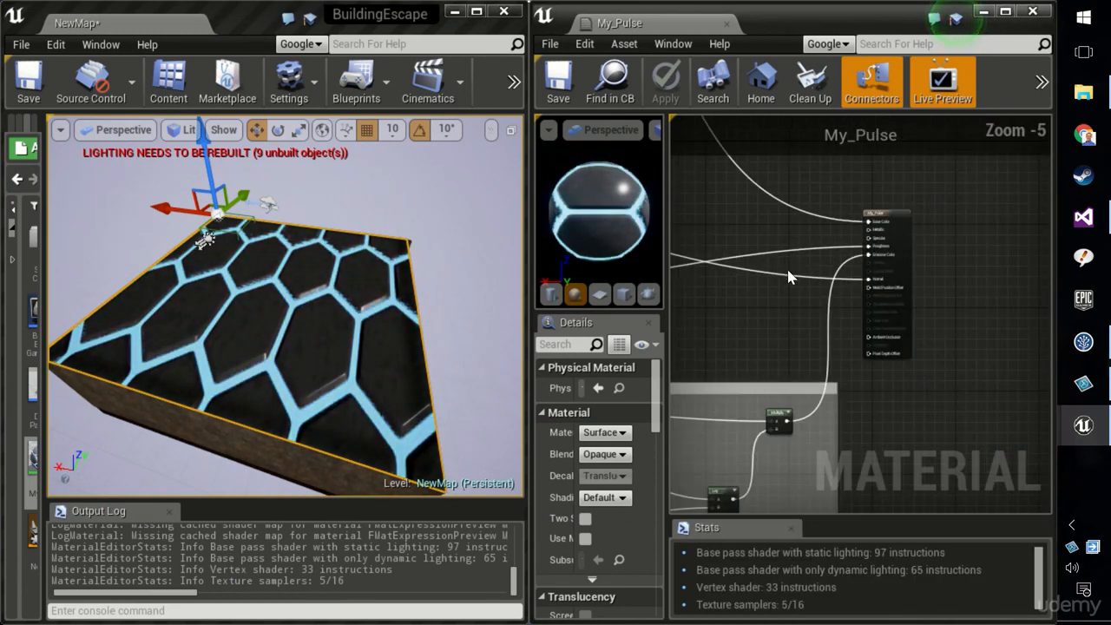
pyautogui.moveTo(788, 273); pyautogui.dragTo(1051, 370, button='right')
pyautogui.moveTo(859, 313); pyautogui.dragTo(1018, 325, button='right')
pyautogui.moveTo(885, 231); pyautogui.dragTo(1104, 217, button='right')
pyautogui.moveTo(786, 363); pyautogui.dragTo(984, 363, button='right')
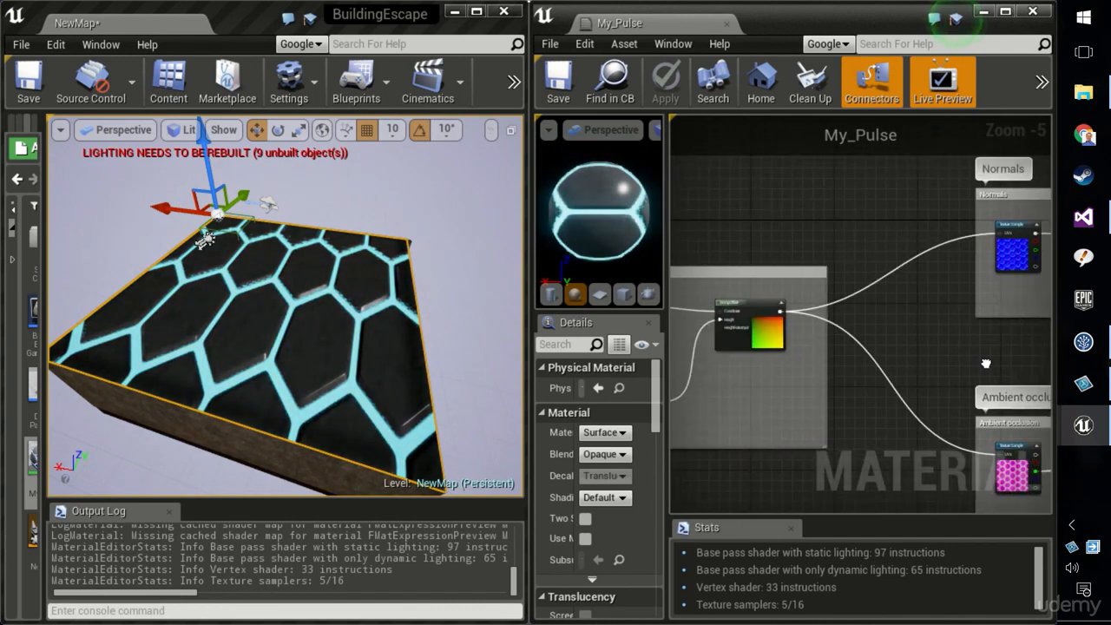
pyautogui.moveTo(825, 366); pyautogui.dragTo(936, 363, button='right')
pyautogui.scroll(-1, 936, 362)
pyautogui.scroll(-1, 937, 369)
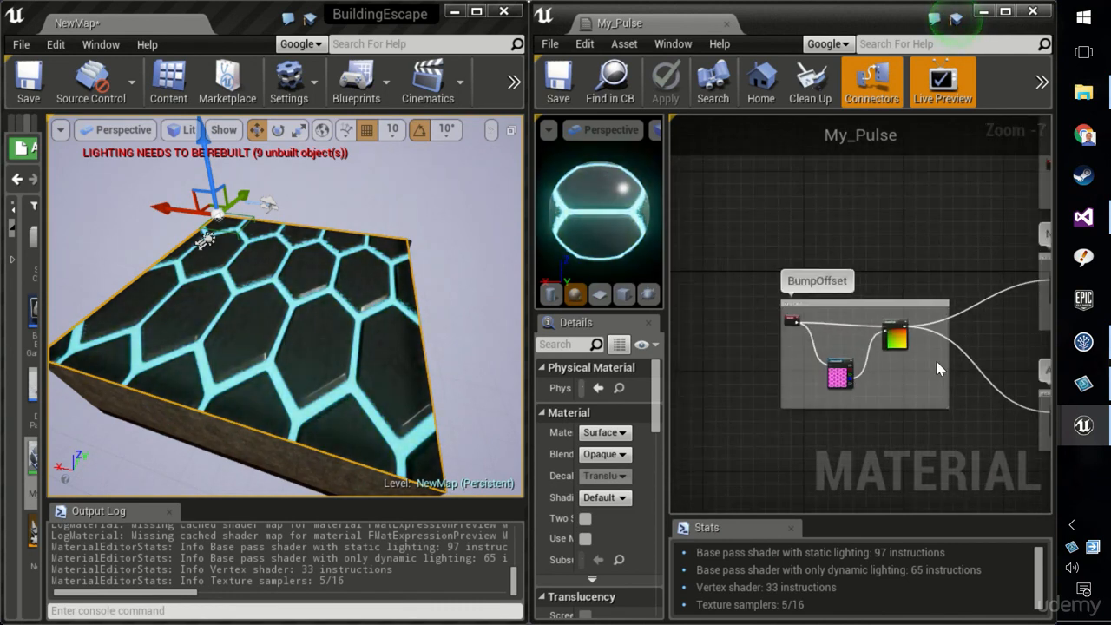
pyautogui.scroll(7, 831, 361)
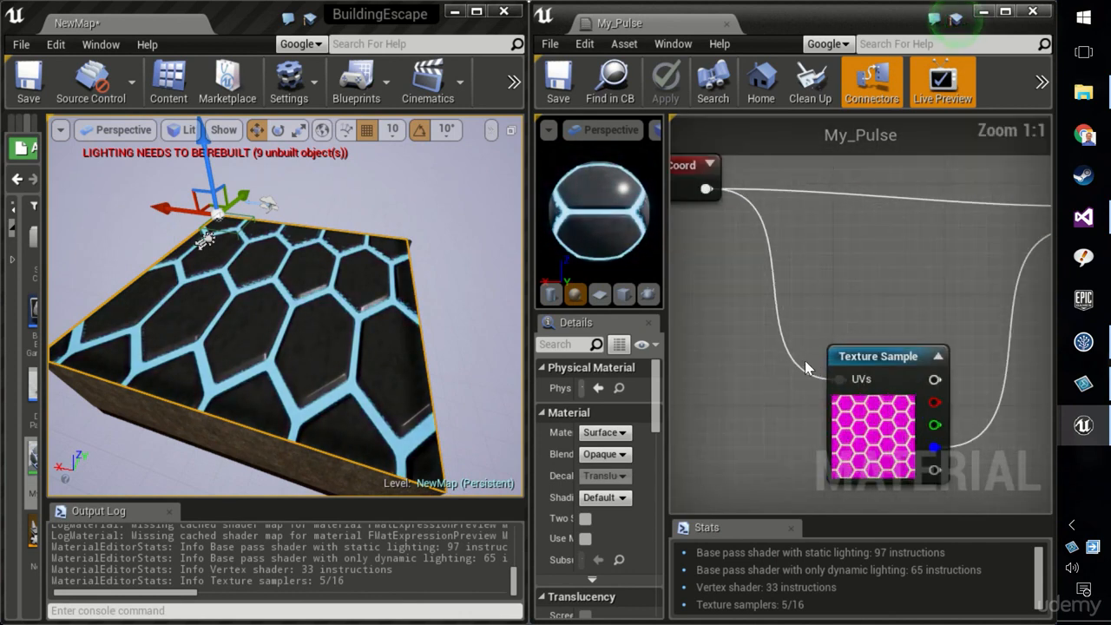
pyautogui.moveTo(720, 270); pyautogui.dragTo(866, 427, button='right')
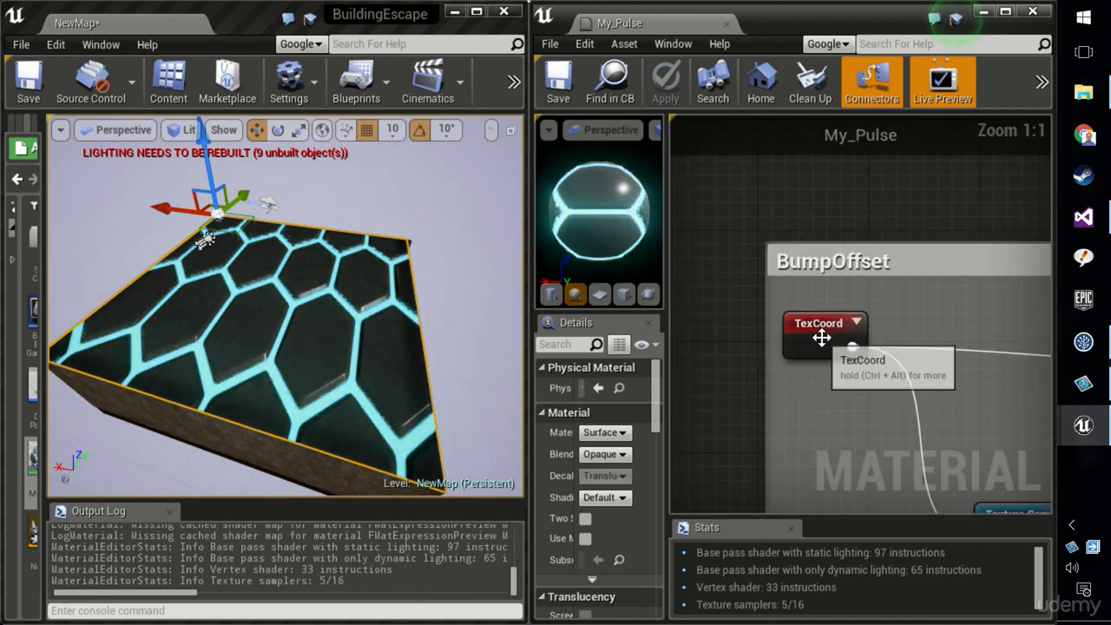
# Select the TexCoord node in the BumpOffset group, scrub its UTiling to about 3.28 and apply the material
pyautogui.click(857, 323)
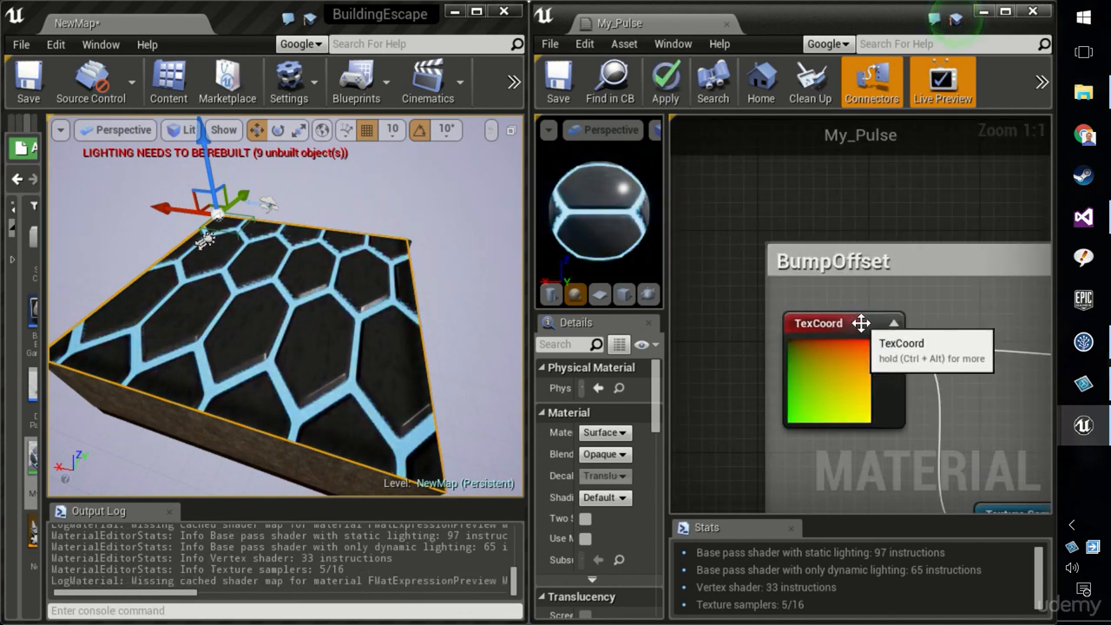
pyautogui.click(857, 323)
pyautogui.click(819, 321)
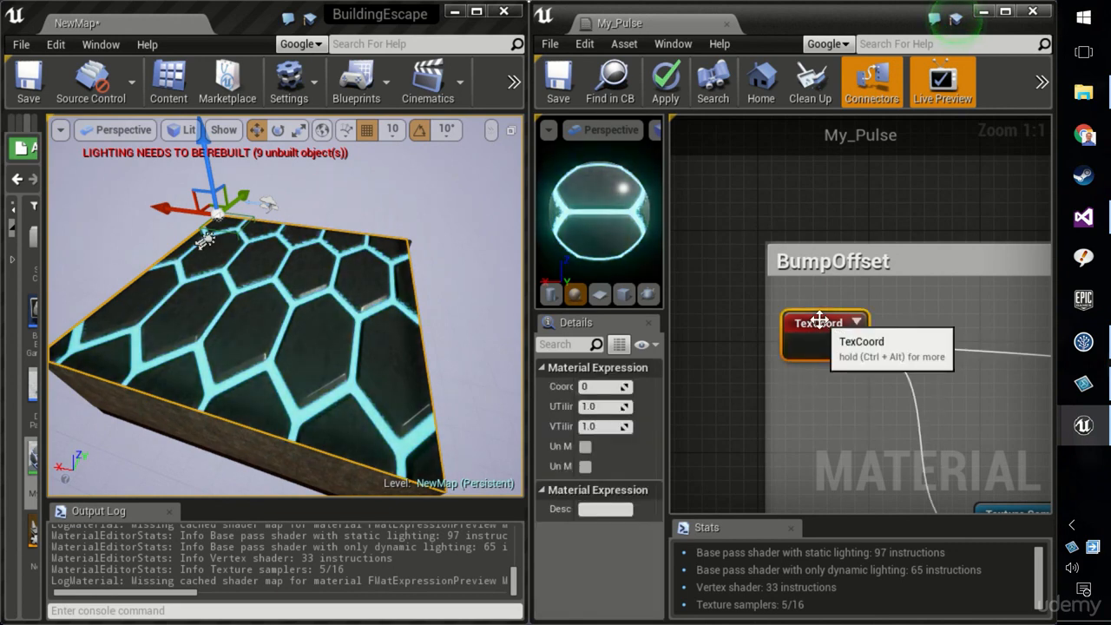
pyautogui.moveTo(663, 402); pyautogui.dragTo(811, 402)
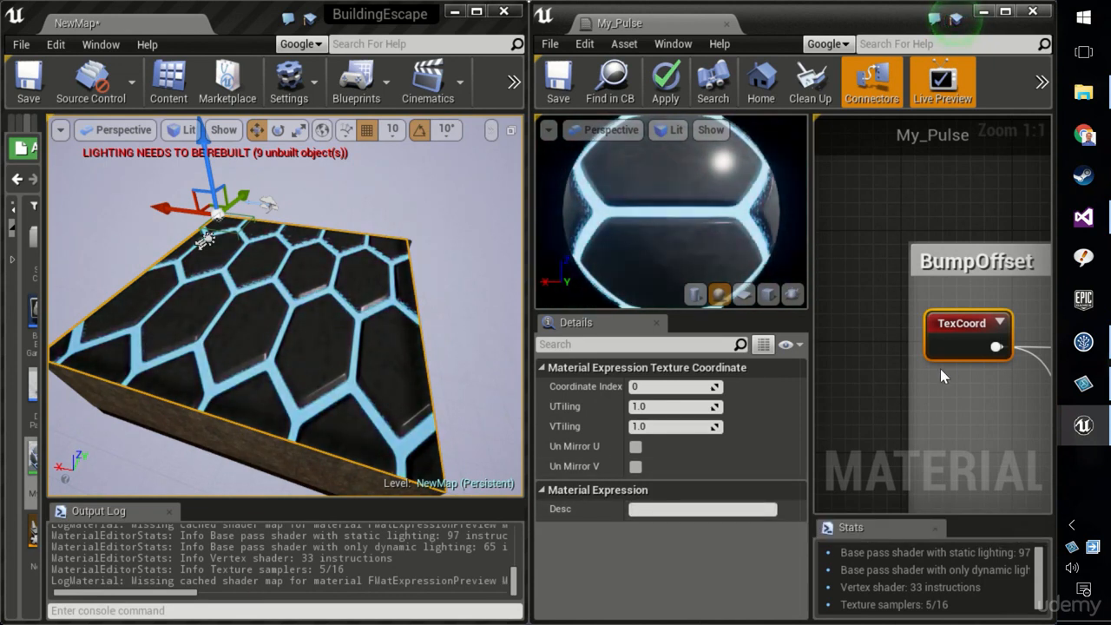
pyautogui.moveTo(943, 376); pyautogui.dragTo(899, 339, button='right')
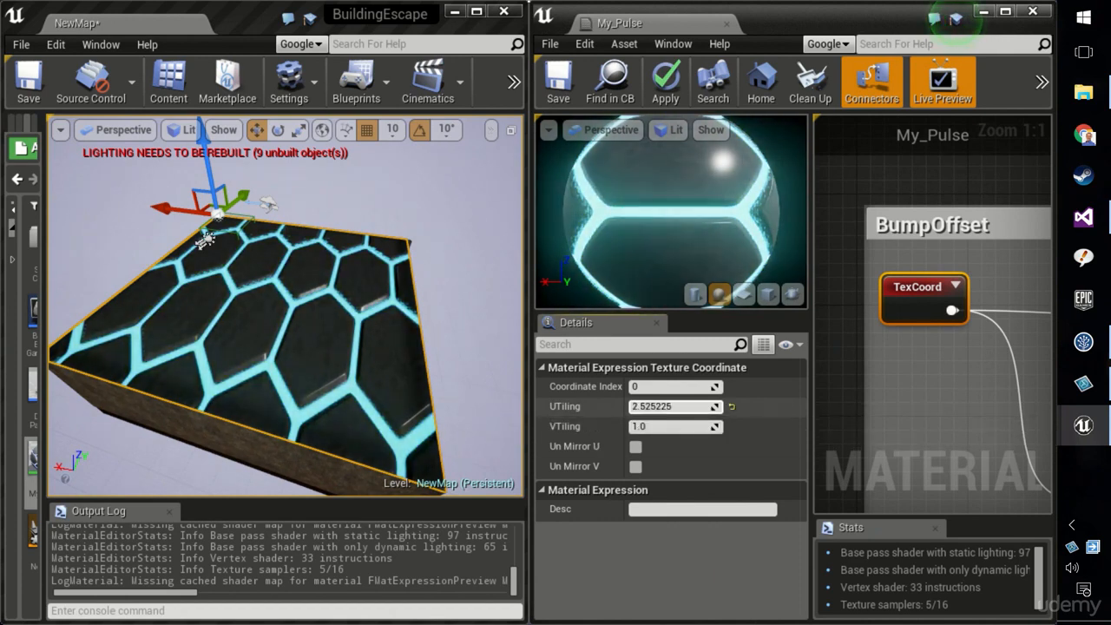
pyautogui.moveTo(672, 406); pyautogui.dragTo(690, 406)
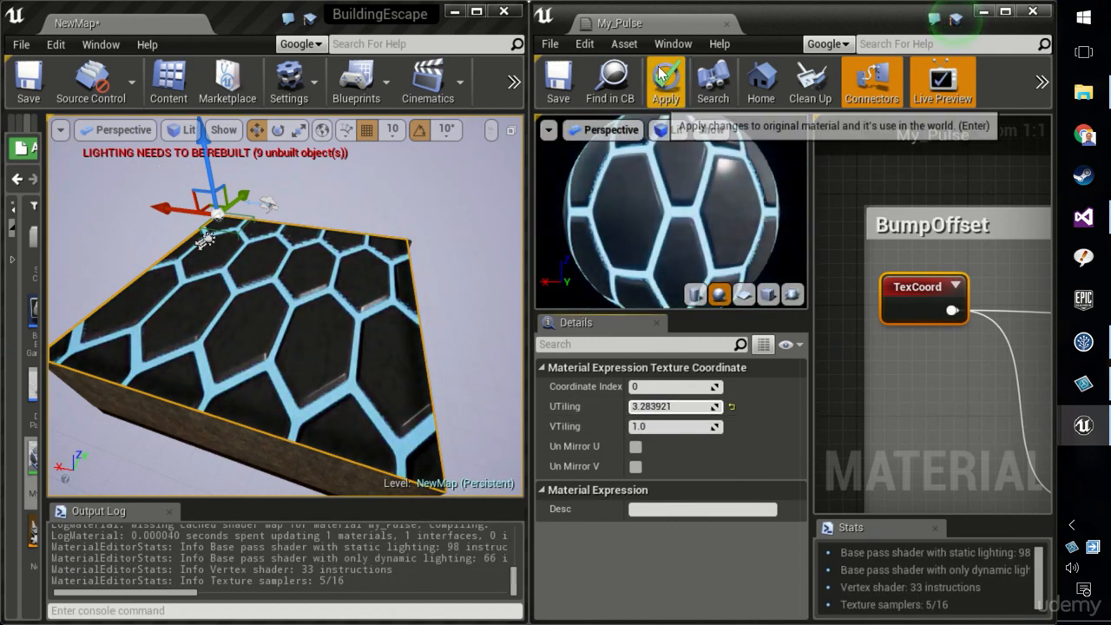
pyautogui.click(664, 76)
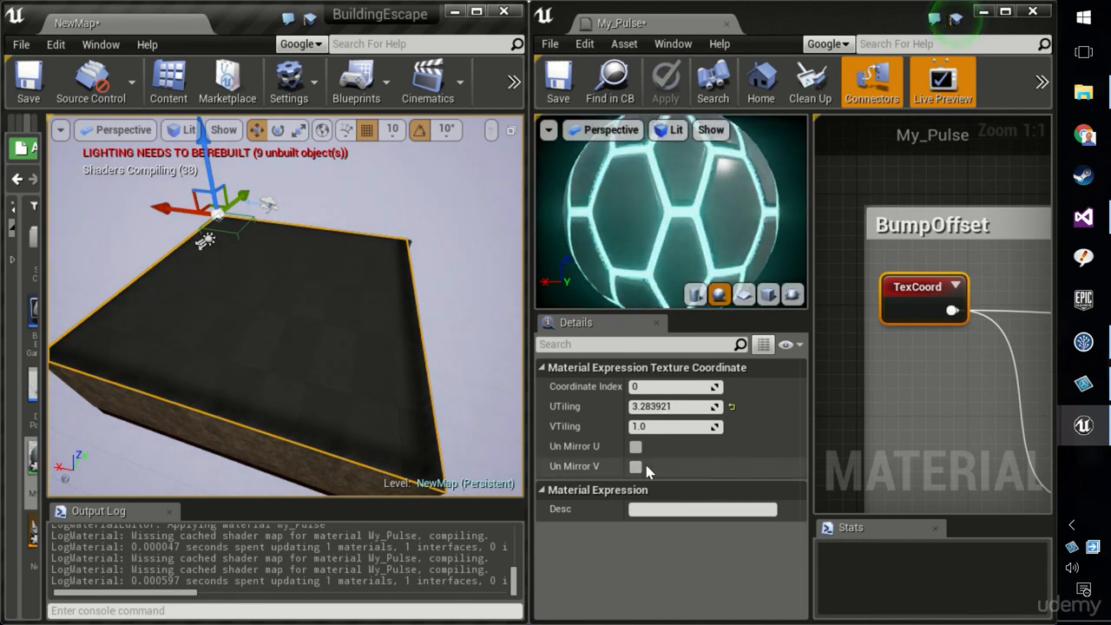
# Set the TexCoord node's UTiling to 10 and apply the material
pyautogui.click(655, 406)
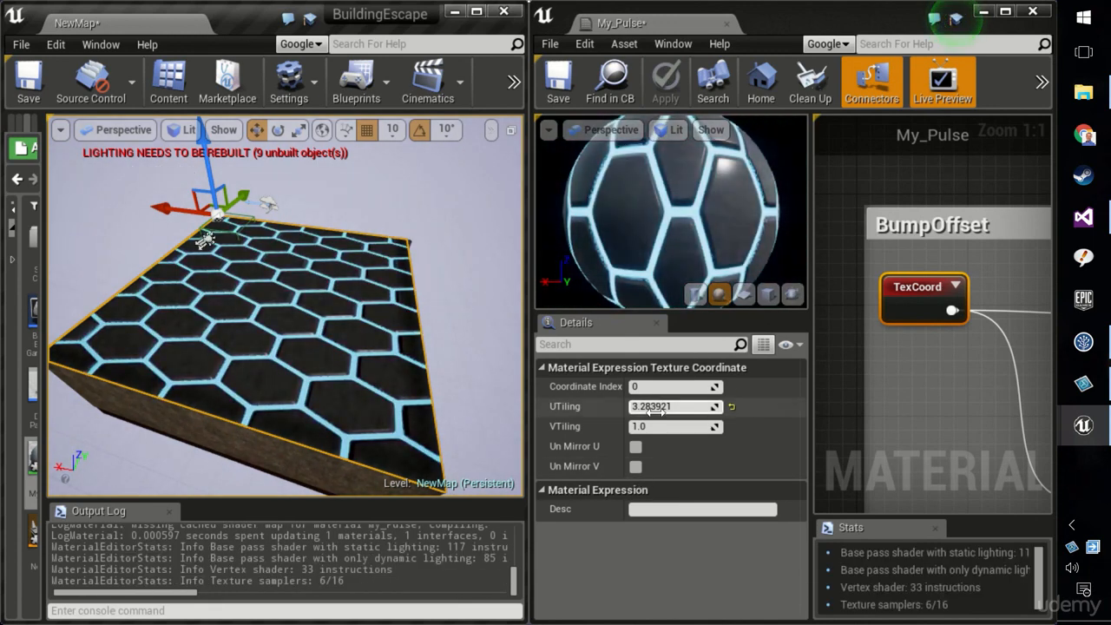
pyautogui.write('10')
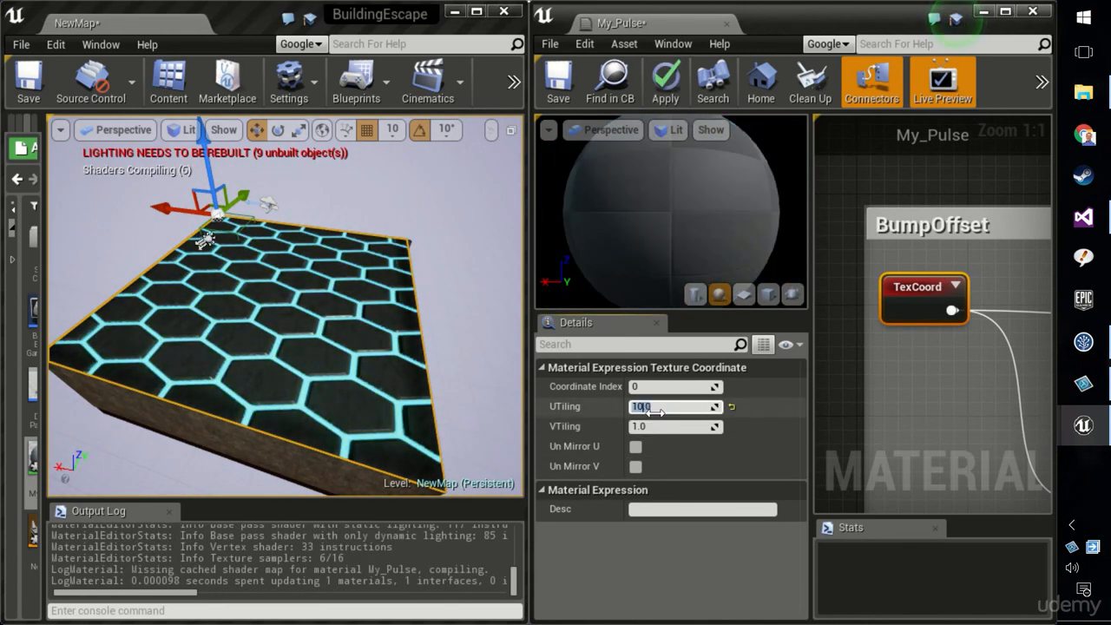
pyautogui.press('Return')
pyautogui.click(666, 83)
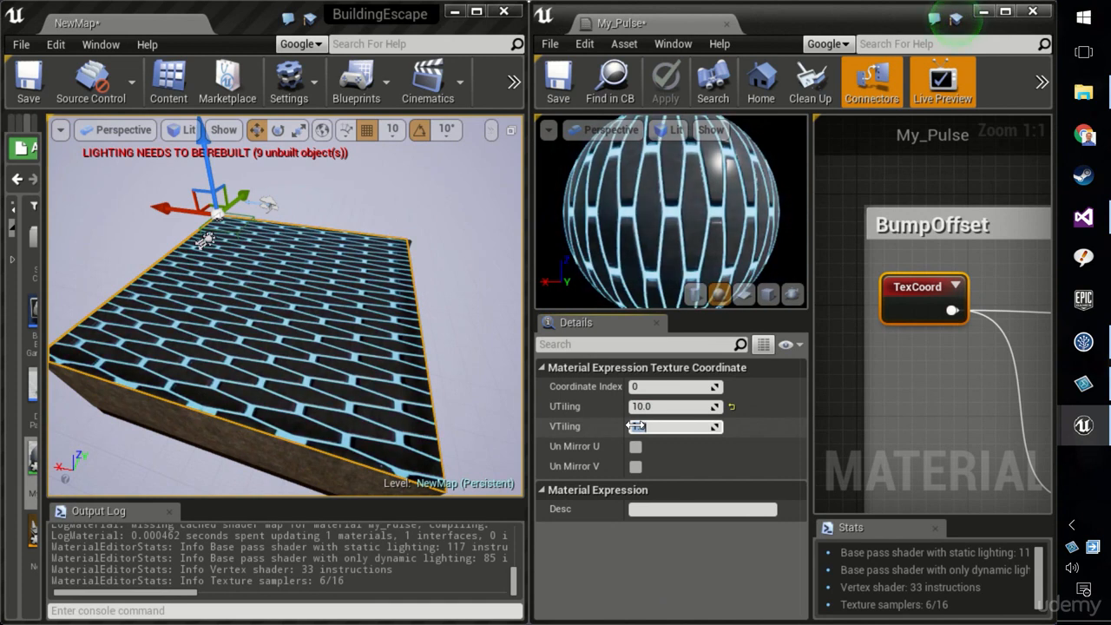
# Set the TexCoord node's VTiling to 10 and apply the material
pyautogui.write('10')
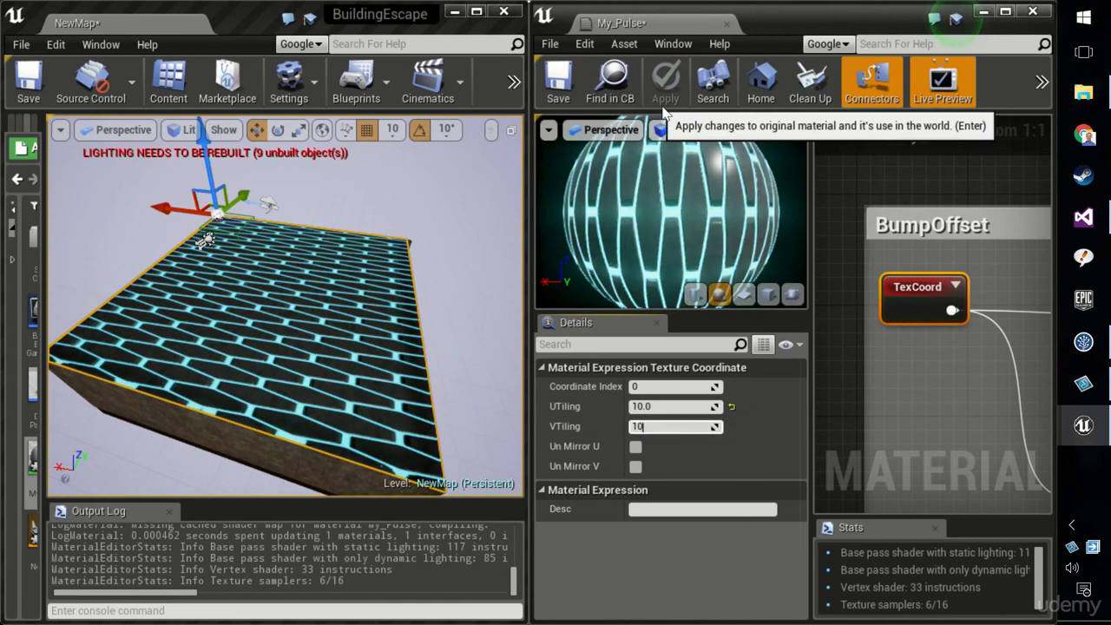
pyautogui.click(674, 408)
pyautogui.click(666, 87)
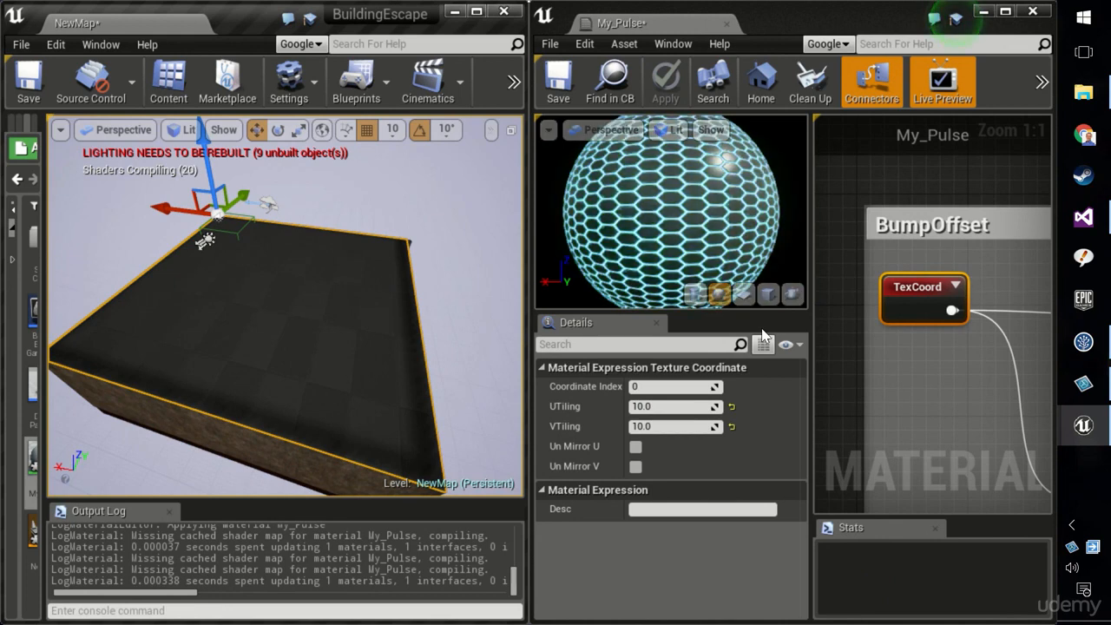
# Set the TexCoord node's VTiling to 20 and apply the material
pyautogui.click(682, 426)
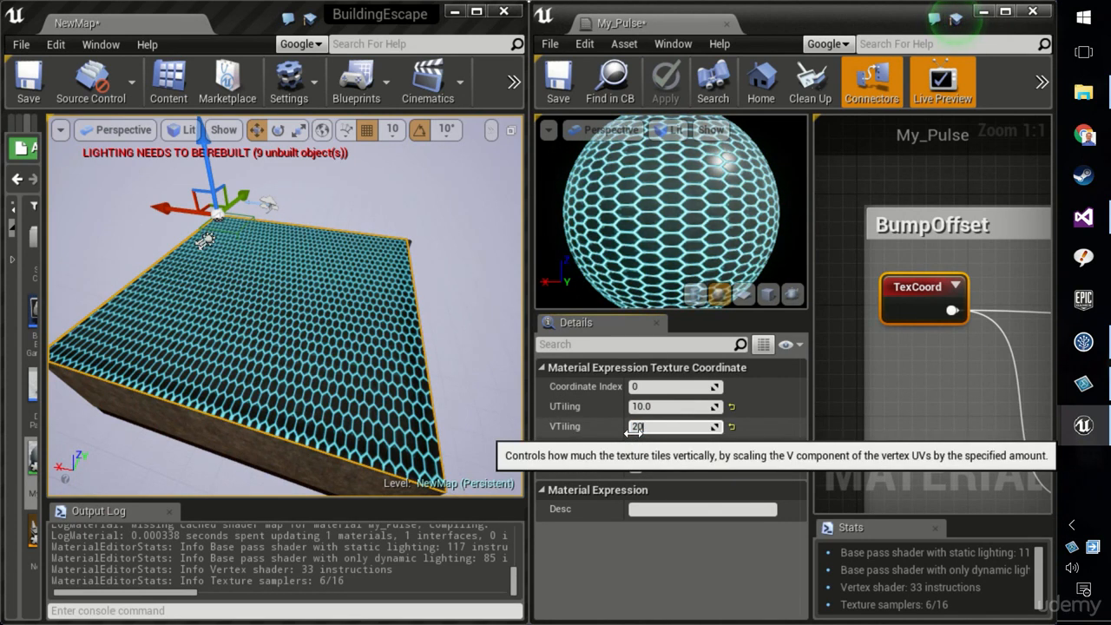
pyautogui.write('20')
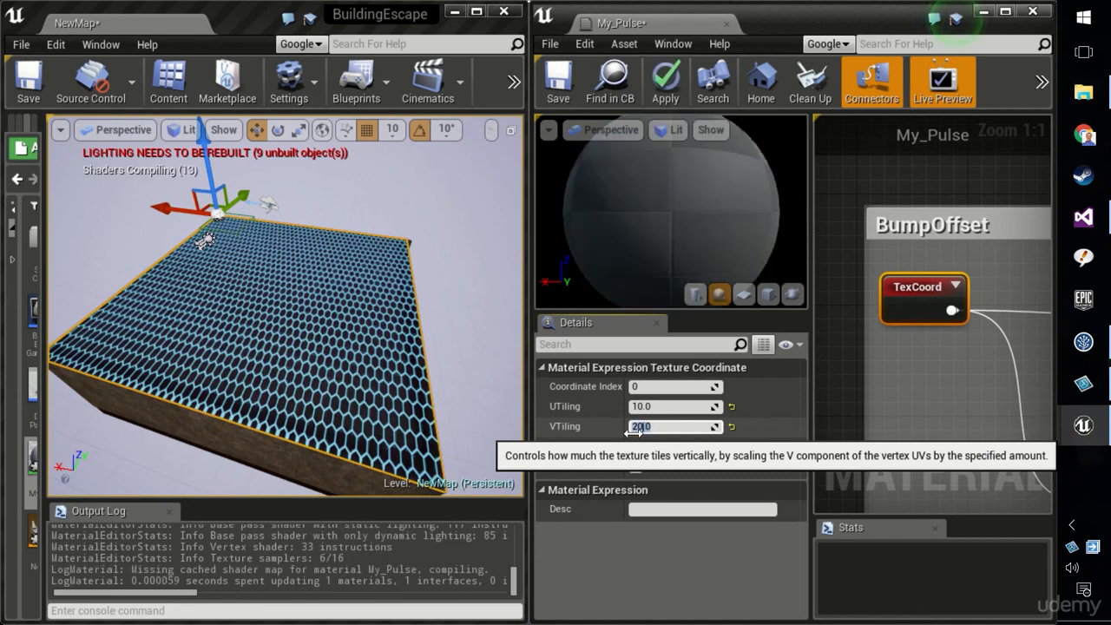
pyautogui.press('Return')
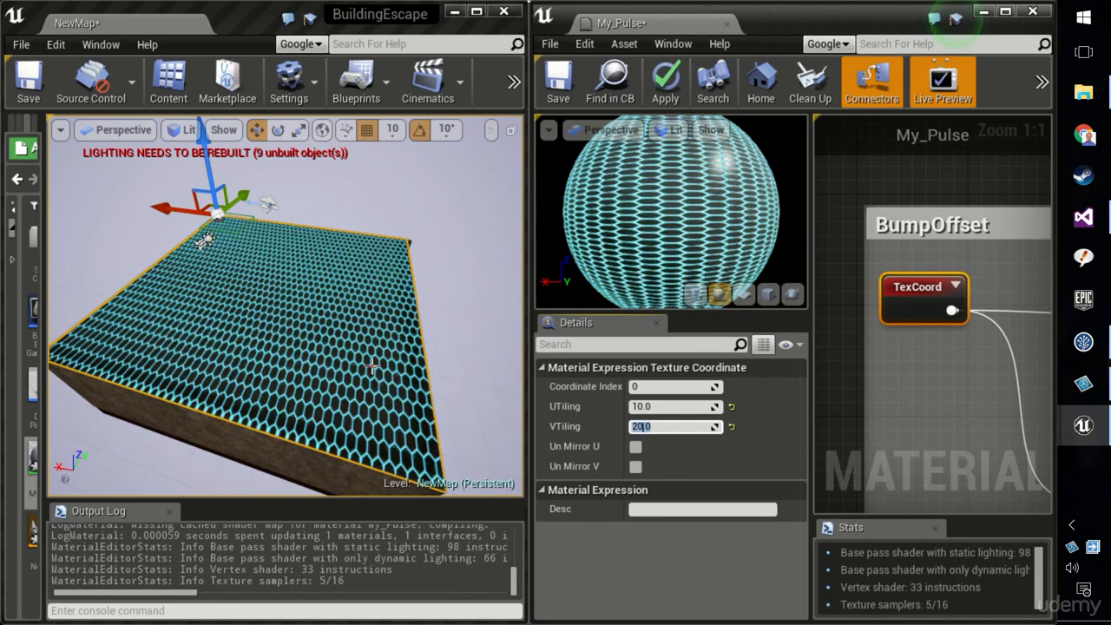
pyautogui.scroll(-1, 354, 368)
pyautogui.scroll(5, 354, 368)
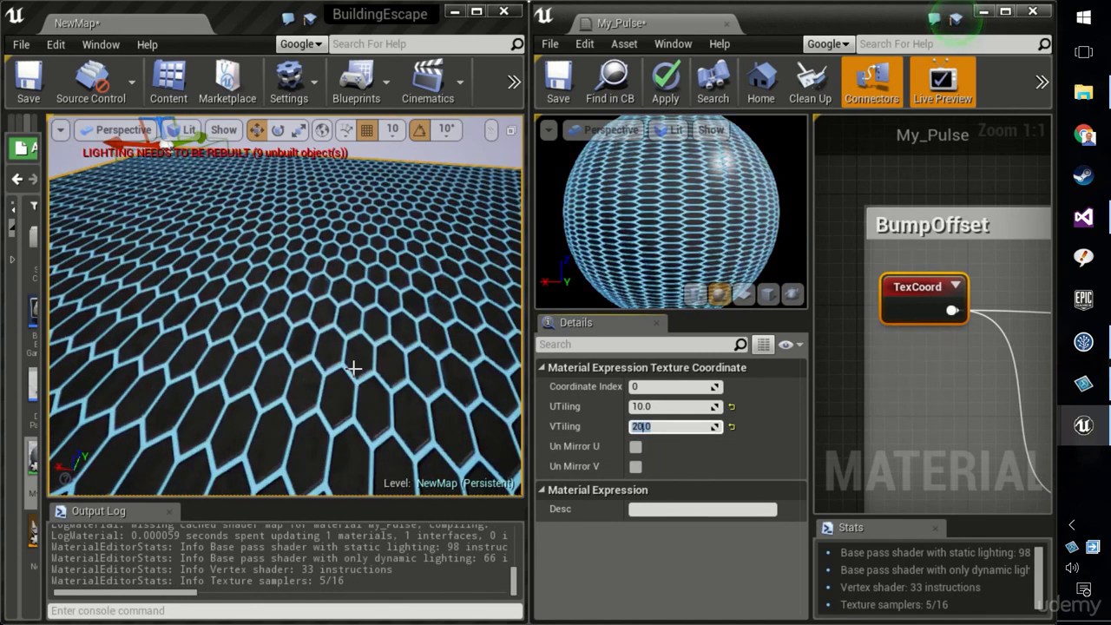
pyautogui.scroll(-2, 354, 368)
pyautogui.click(665, 82)
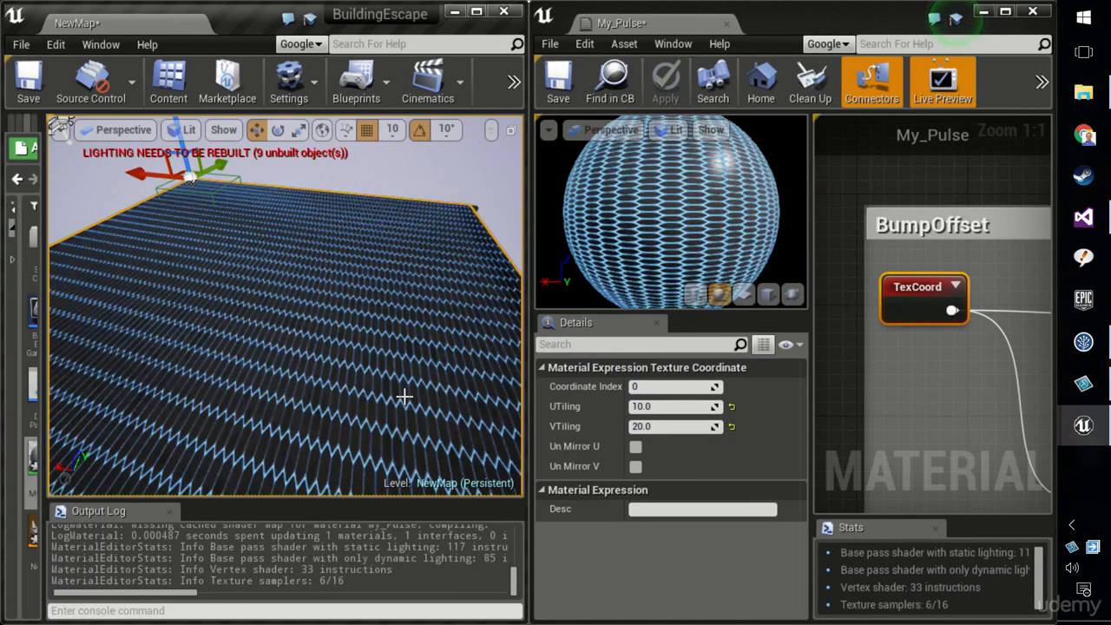
# Set the TexCoord node's VTiling to 5 and apply the material
pyautogui.click(650, 426)
pyautogui.write('5')
pyautogui.press('Return')
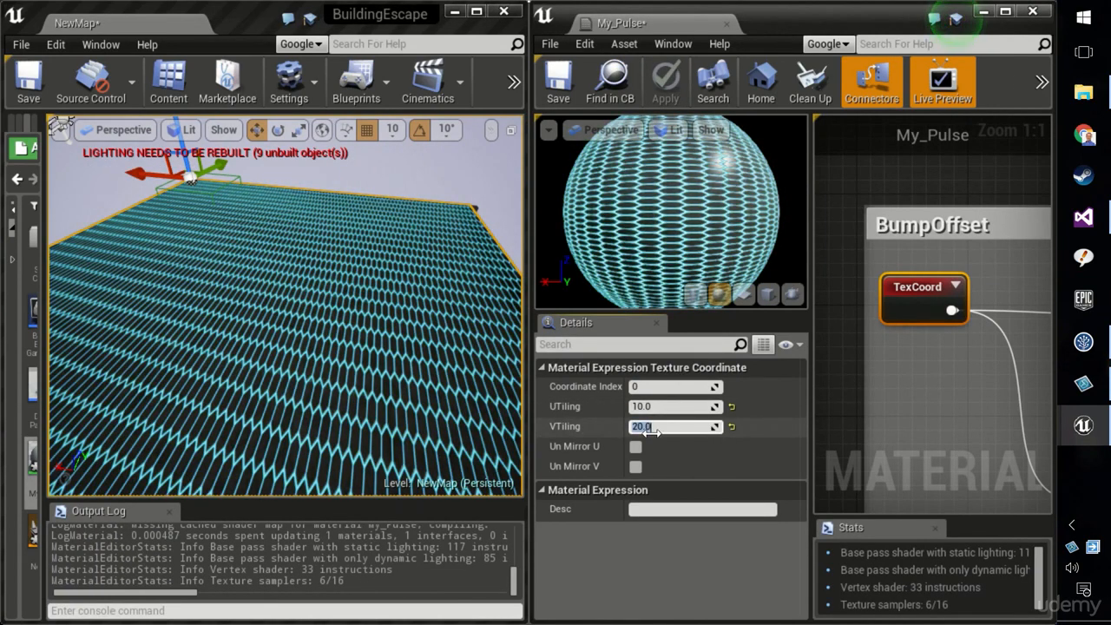
pyautogui.click(664, 82)
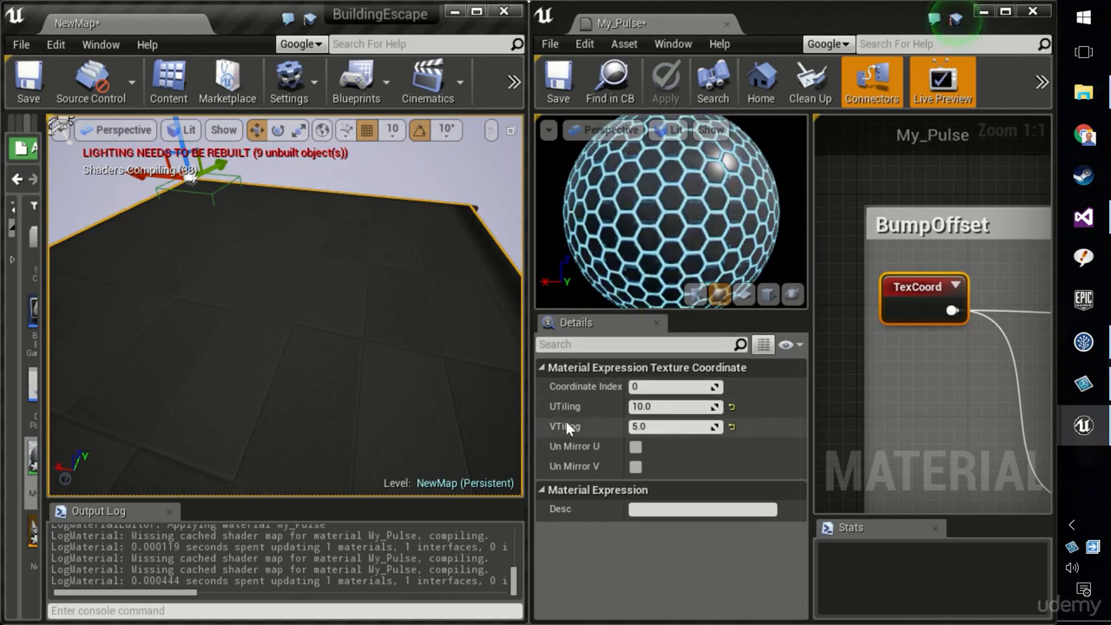
# Maximize the level editor and play the level in fullscreen to check the hex-patterned ceiling
pyautogui.scroll(4, 312, 398)
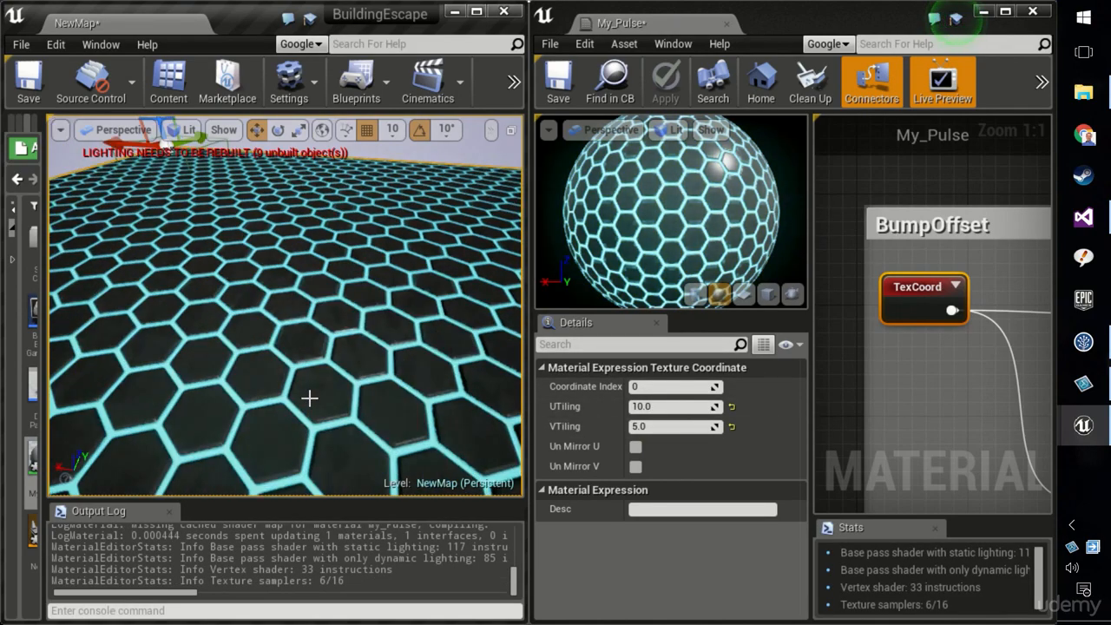
pyautogui.scroll(-6, 308, 397)
pyautogui.moveTo(305, 396); pyautogui.dragTo(303, 473, button='right')
pyautogui.moveTo(292, 264); pyautogui.dragTo(293, 240, button='right')
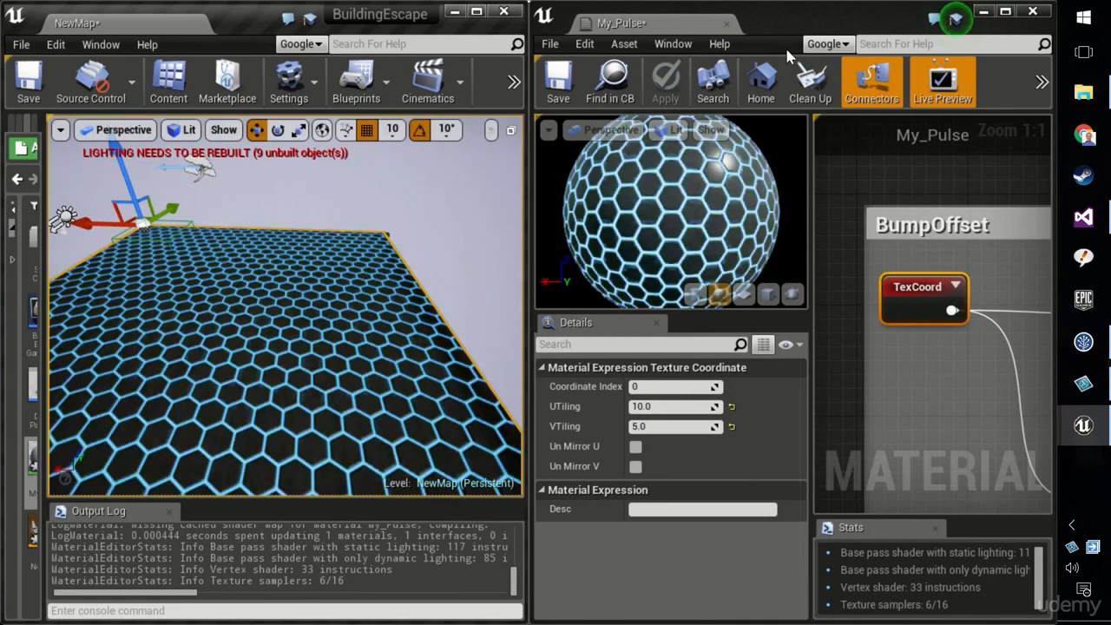
pyautogui.click(477, 11)
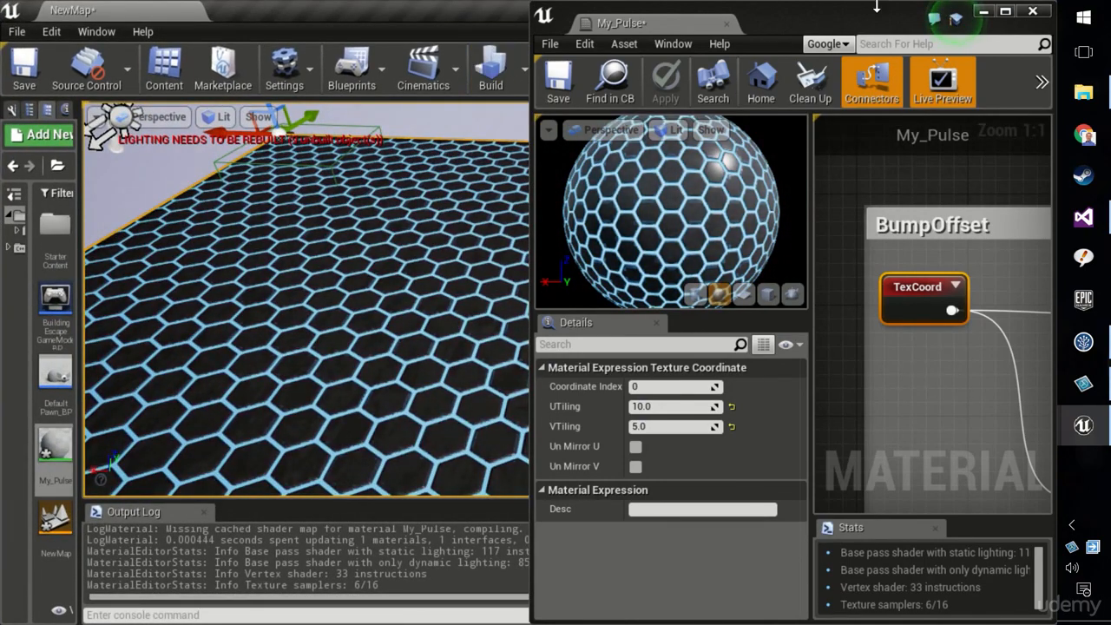
pyautogui.click(511, 26)
pyautogui.click(609, 69)
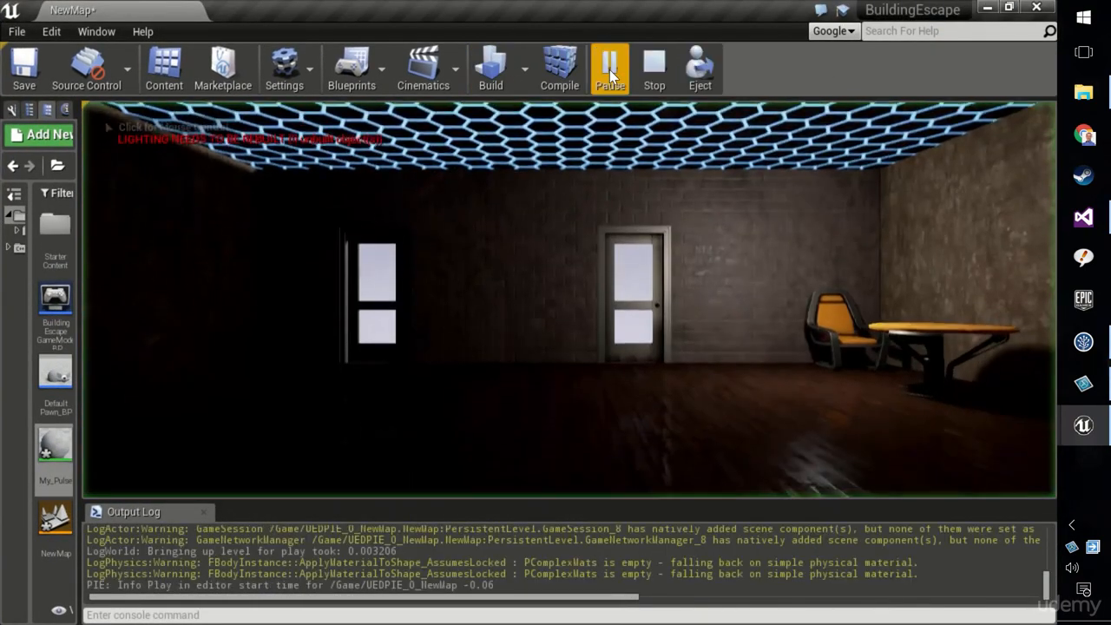
pyautogui.press('F11')
pyautogui.click(608, 75)
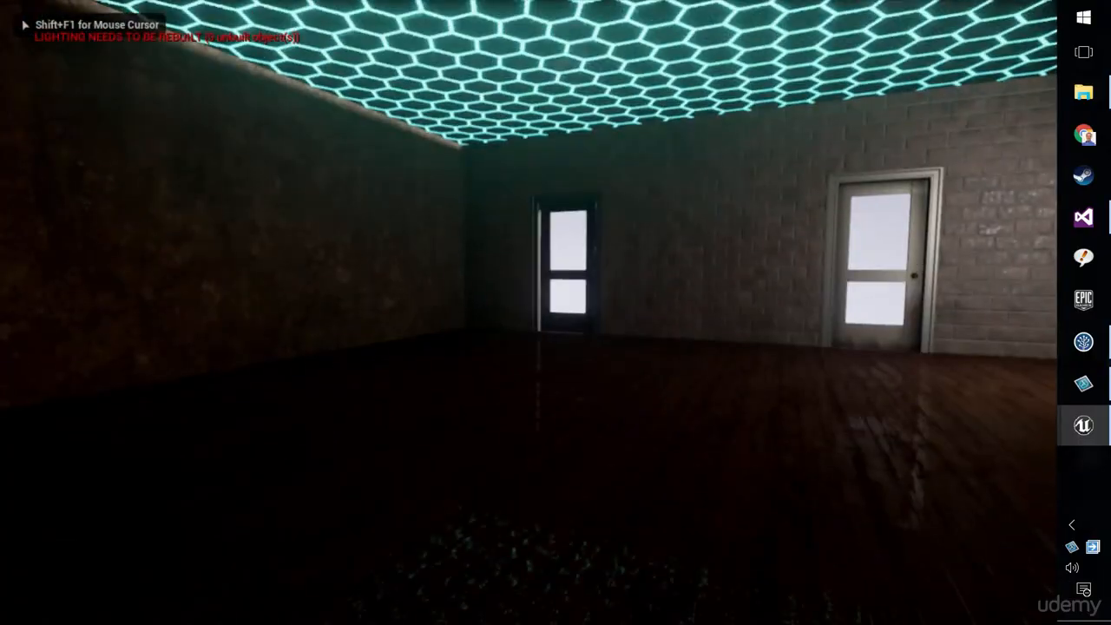
# Walk around the room in play mode, stop playing, and leave immersive viewport mode
pyautogui.press('w')
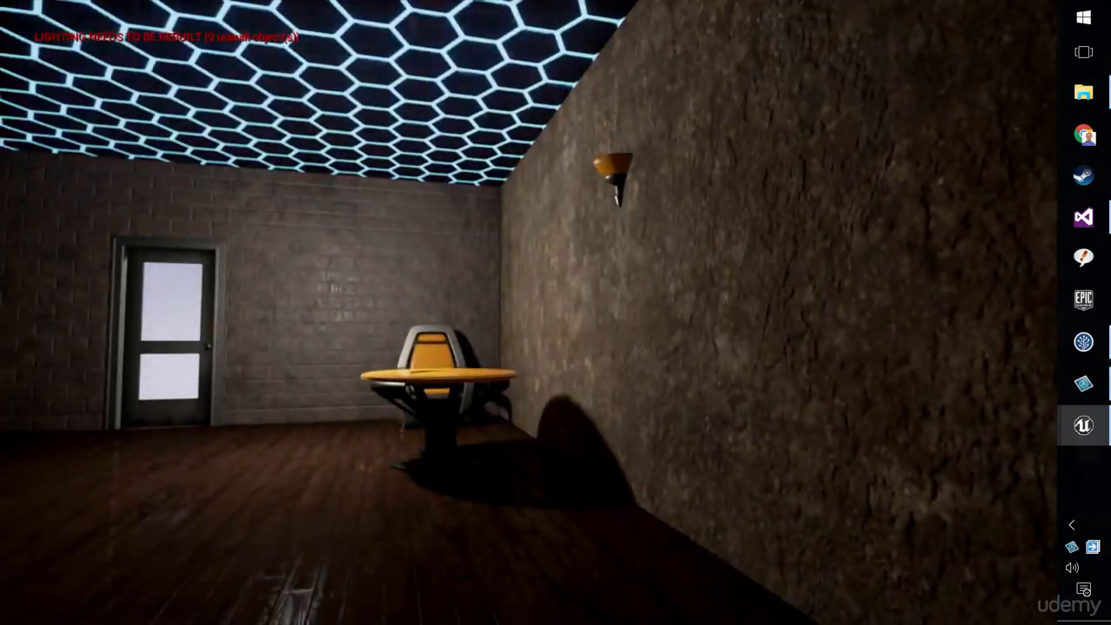
pyautogui.press('a')
pyautogui.press('Escape')
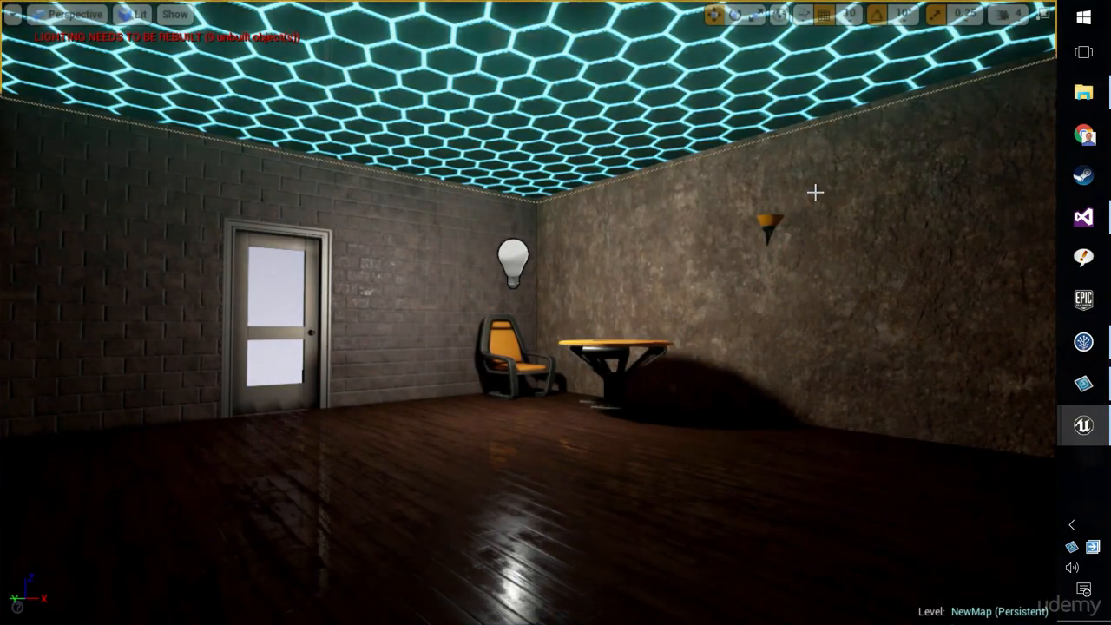
pyautogui.moveTo(657, 339); pyautogui.dragTo(751, 37, button='right')
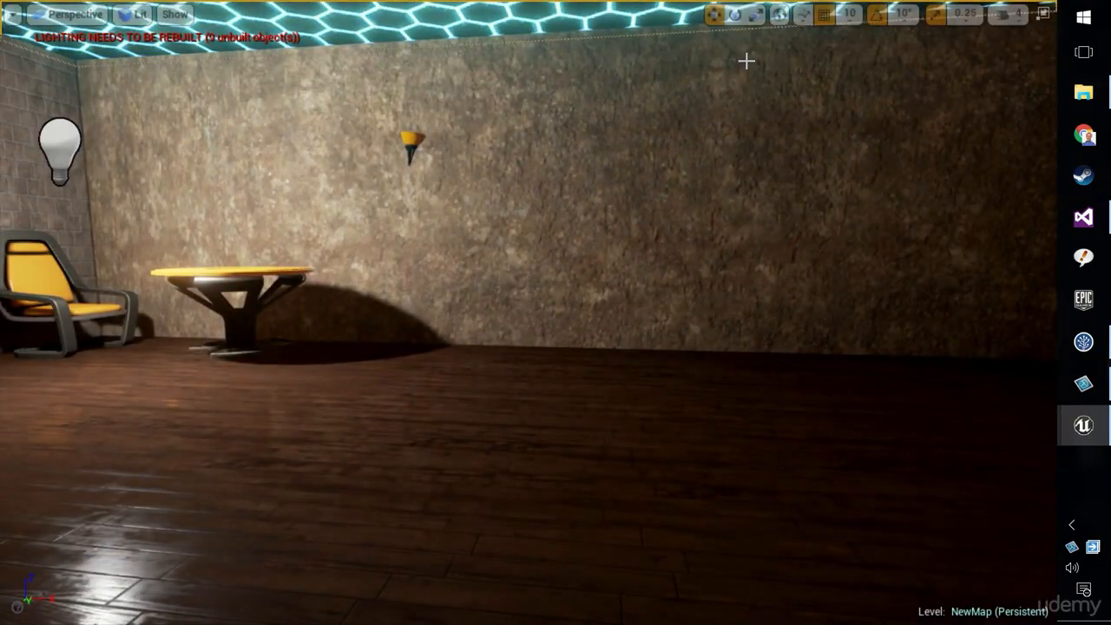
pyautogui.press('F11')
# Widen the Content Browser and browse the Starter Content Props folder, selecting the SM_Lamp_Wall asset
pyautogui.moveTo(79, 235); pyautogui.dragTo(304, 237)
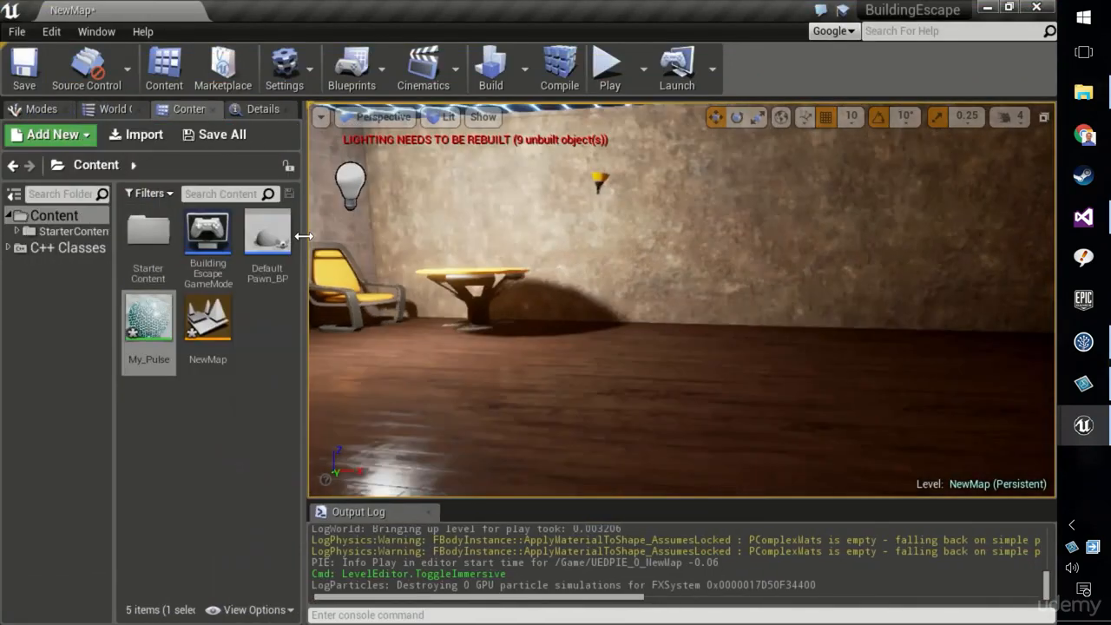
pyautogui.click(71, 235)
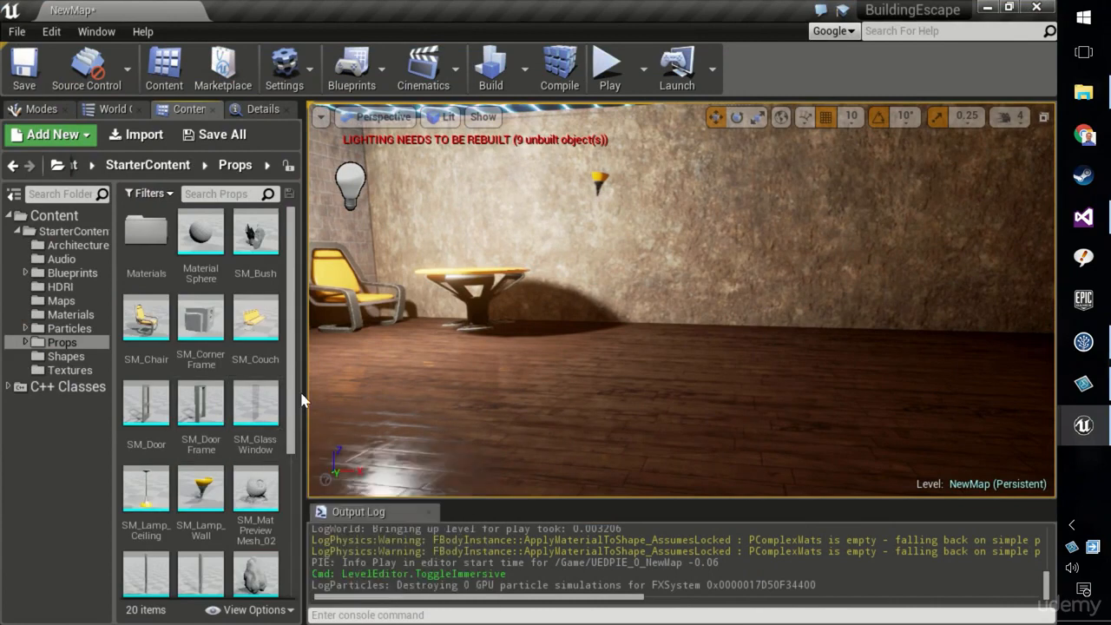
pyautogui.moveTo(293, 408); pyautogui.dragTo(293, 559)
pyautogui.scroll(5, 278, 538)
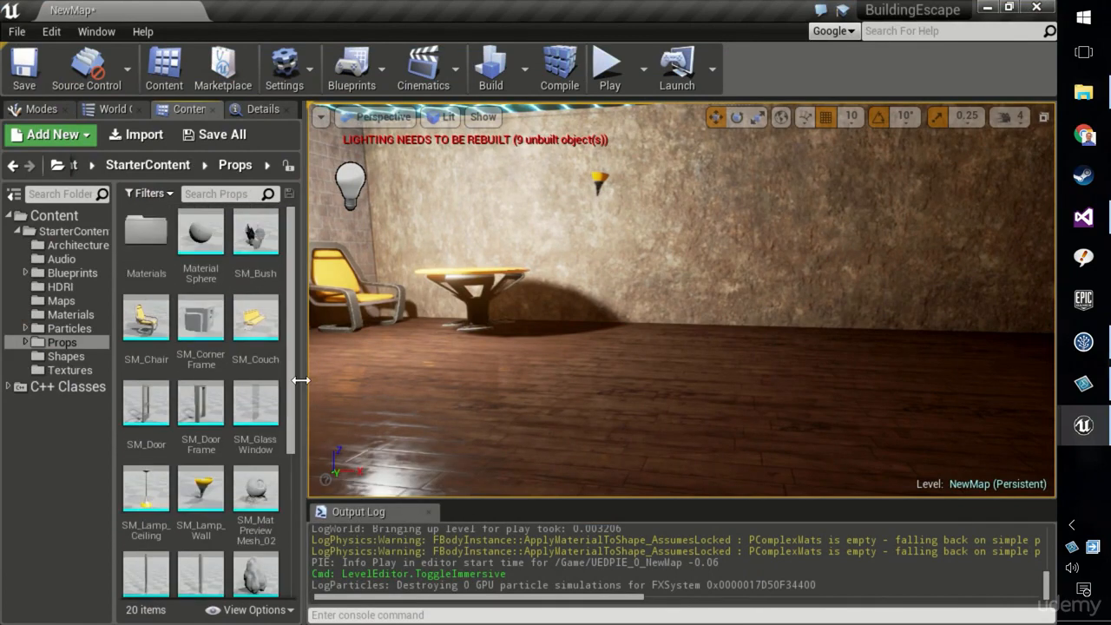
pyautogui.click(208, 495)
# Select the spotlight above the room and raise its Intensity to about 43,330
pyautogui.moveTo(405, 415); pyautogui.dragTo(334, 425, button='right')
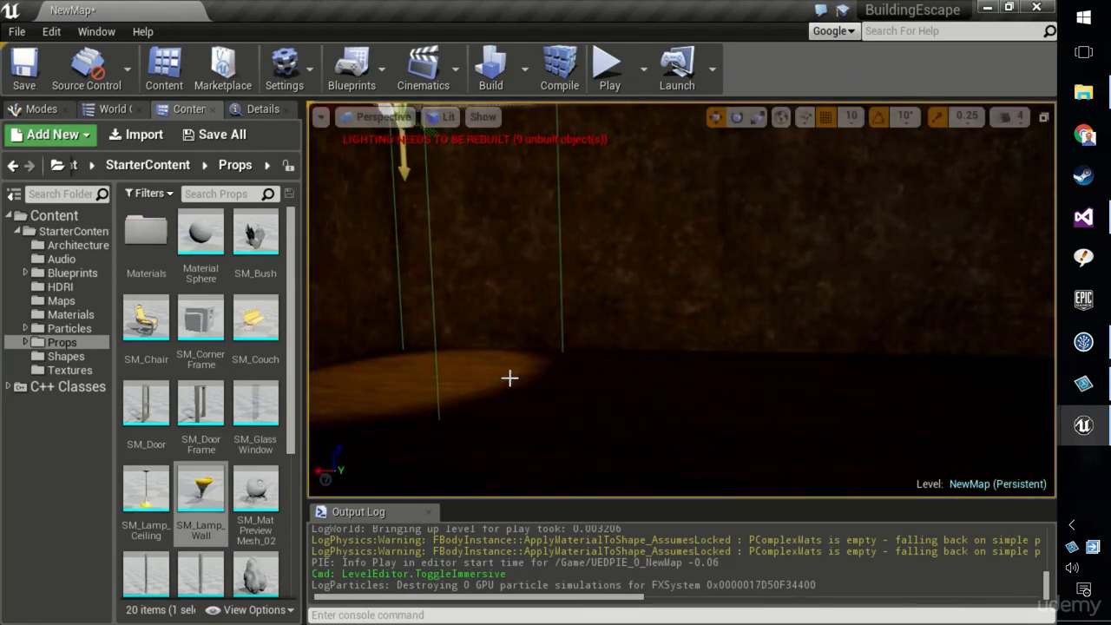
pyautogui.moveTo(509, 377); pyautogui.dragTo(513, 356, button='right')
pyautogui.click(539, 285)
pyautogui.moveTo(538, 284); pyautogui.dragTo(538, 321, button='right')
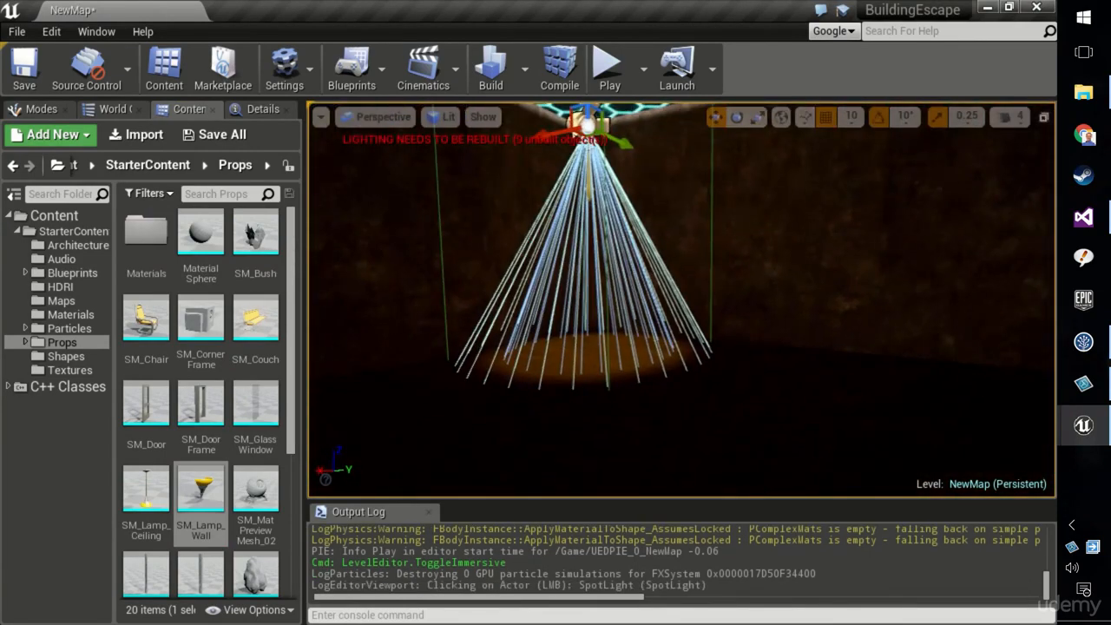
pyautogui.click(255, 109)
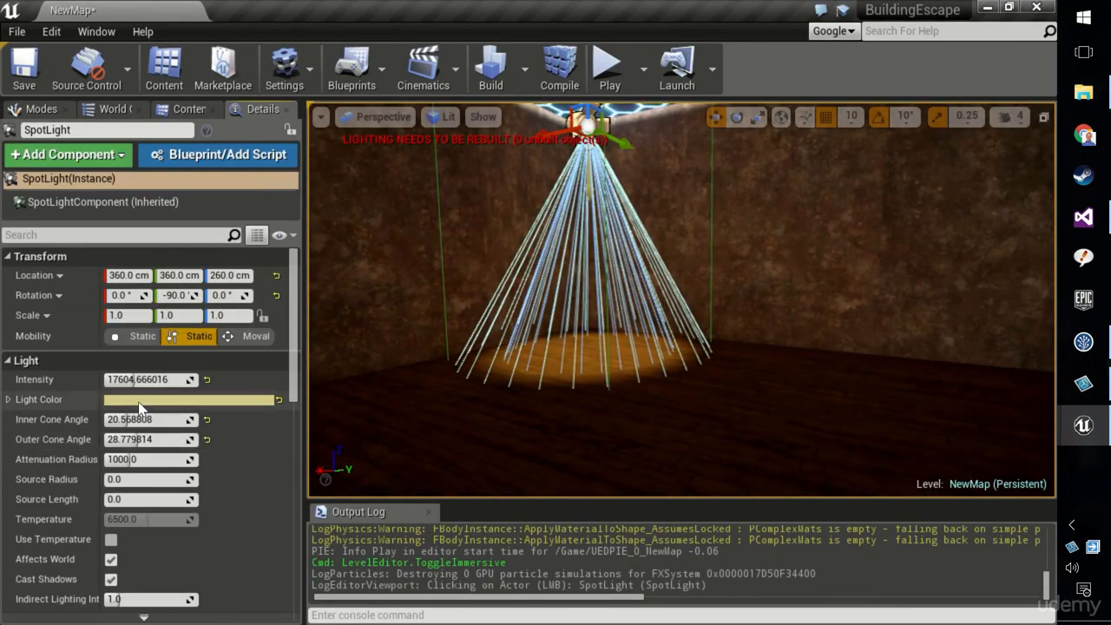
pyautogui.moveTo(143, 379); pyautogui.dragTo(199, 379)
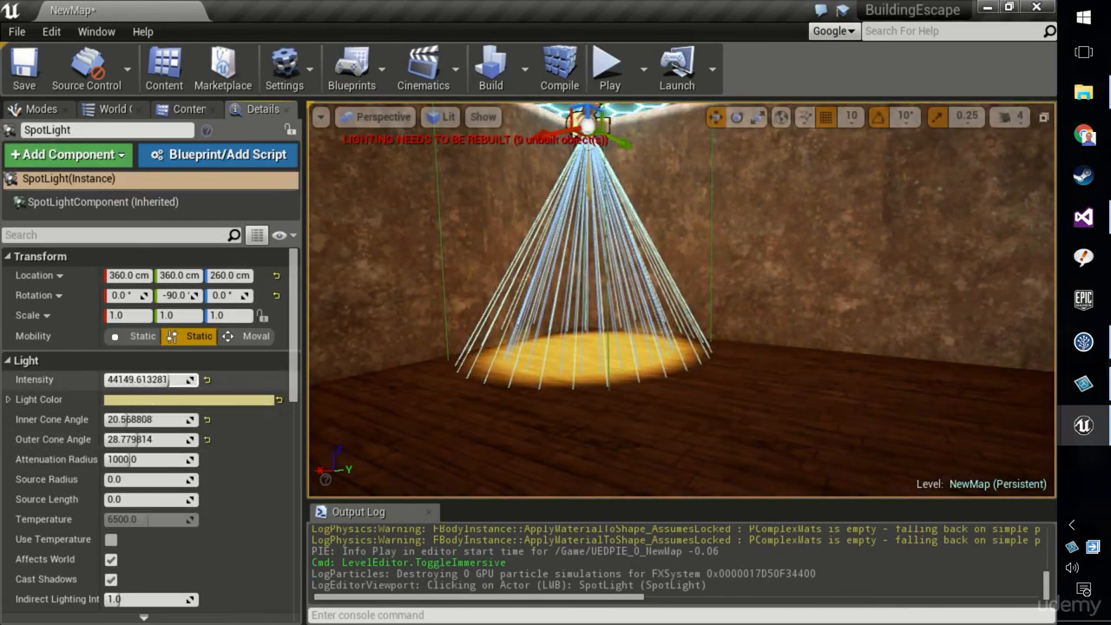
# Test the lighting in play mode, then lower the spotlight's Intensity slightly
pyautogui.click(610, 69)
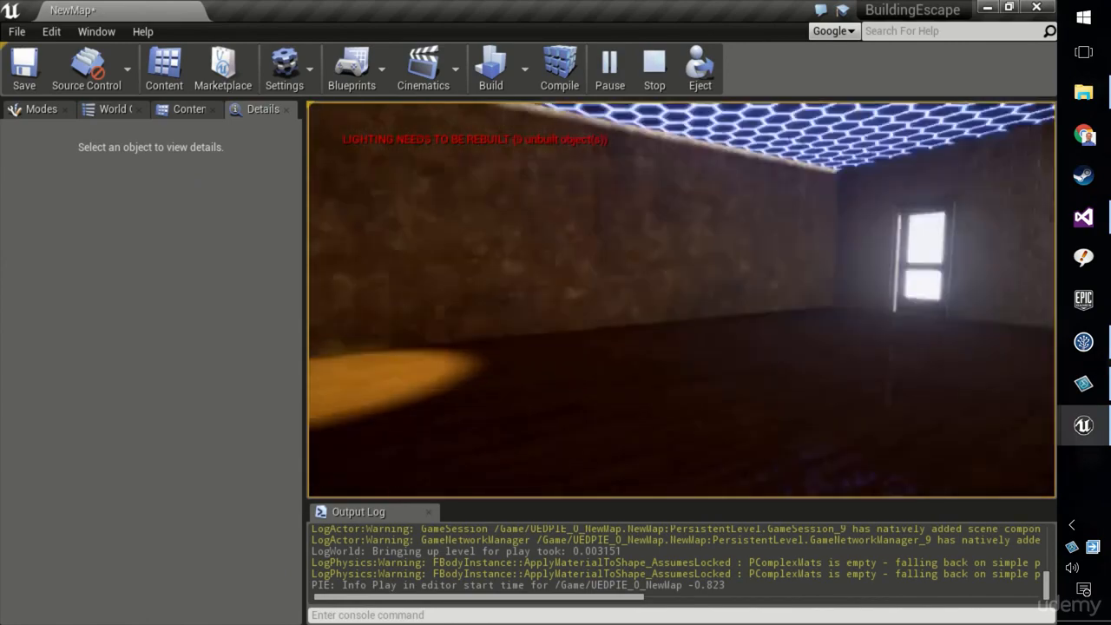
pyautogui.press('Escape')
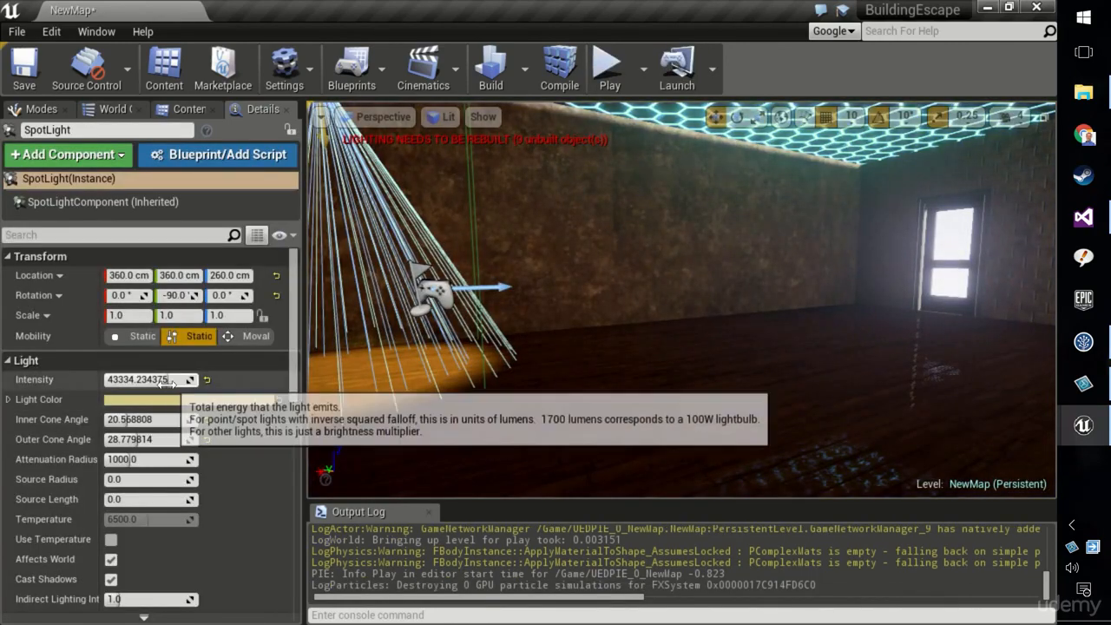
pyautogui.moveTo(148, 379); pyautogui.dragTo(130, 380)
# Play the level again and walk toward the lit floor area to check the spotlight
pyautogui.click(615, 65)
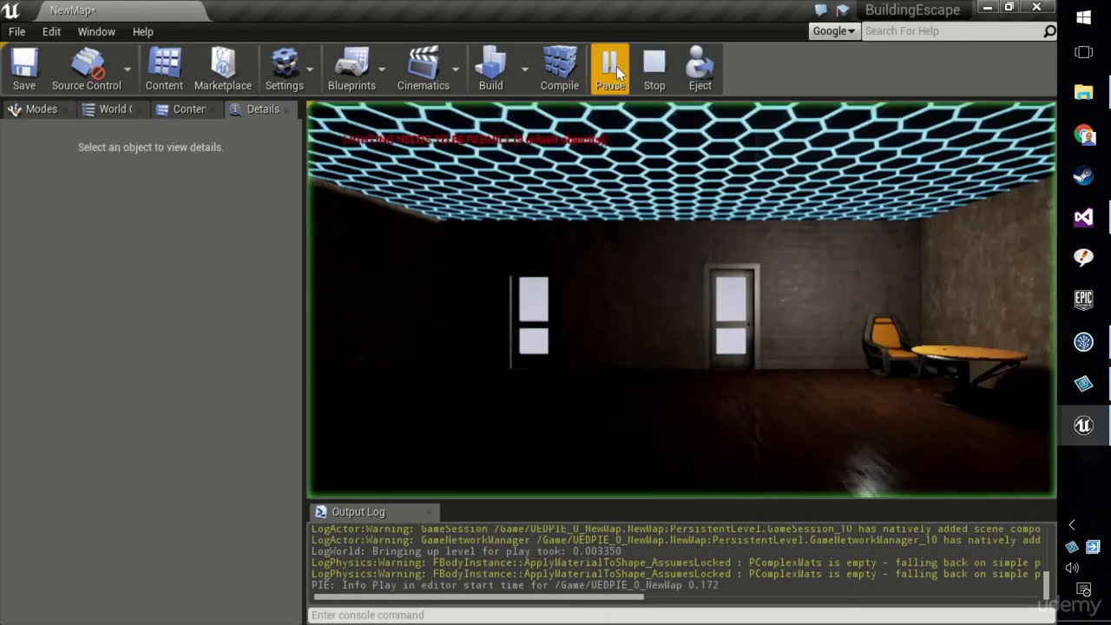
pyautogui.press('w')
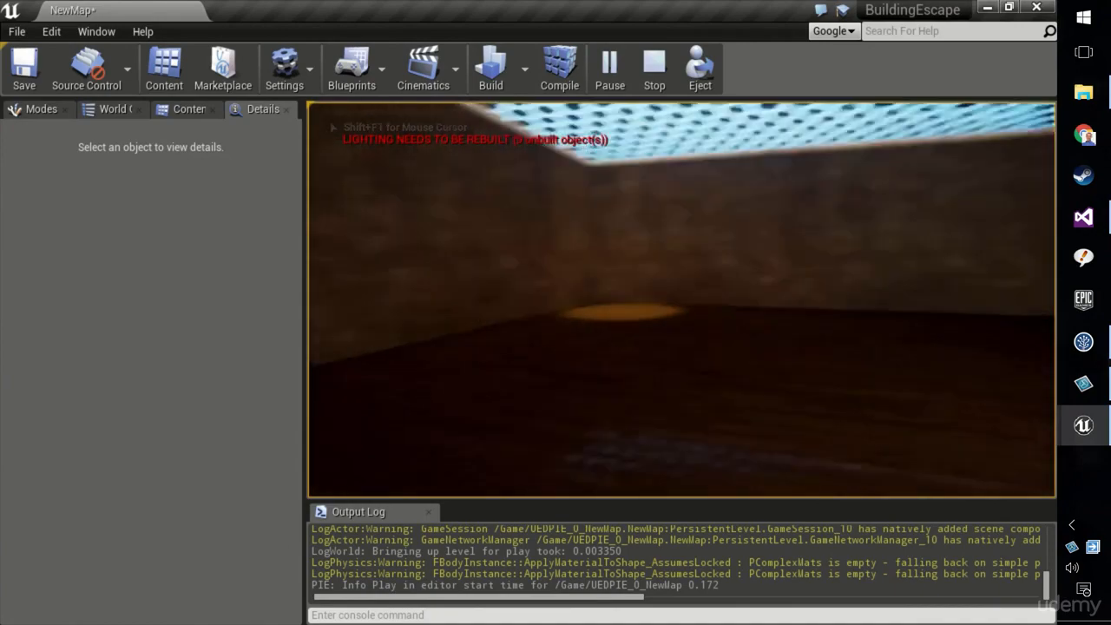
pyautogui.press('w')
pyautogui.press('w')
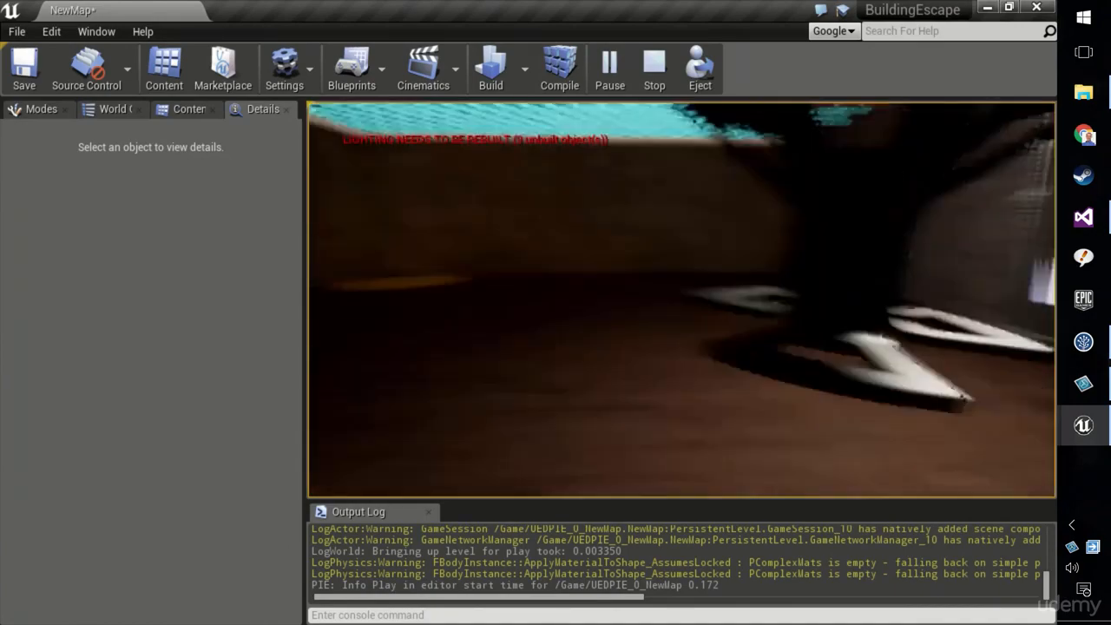